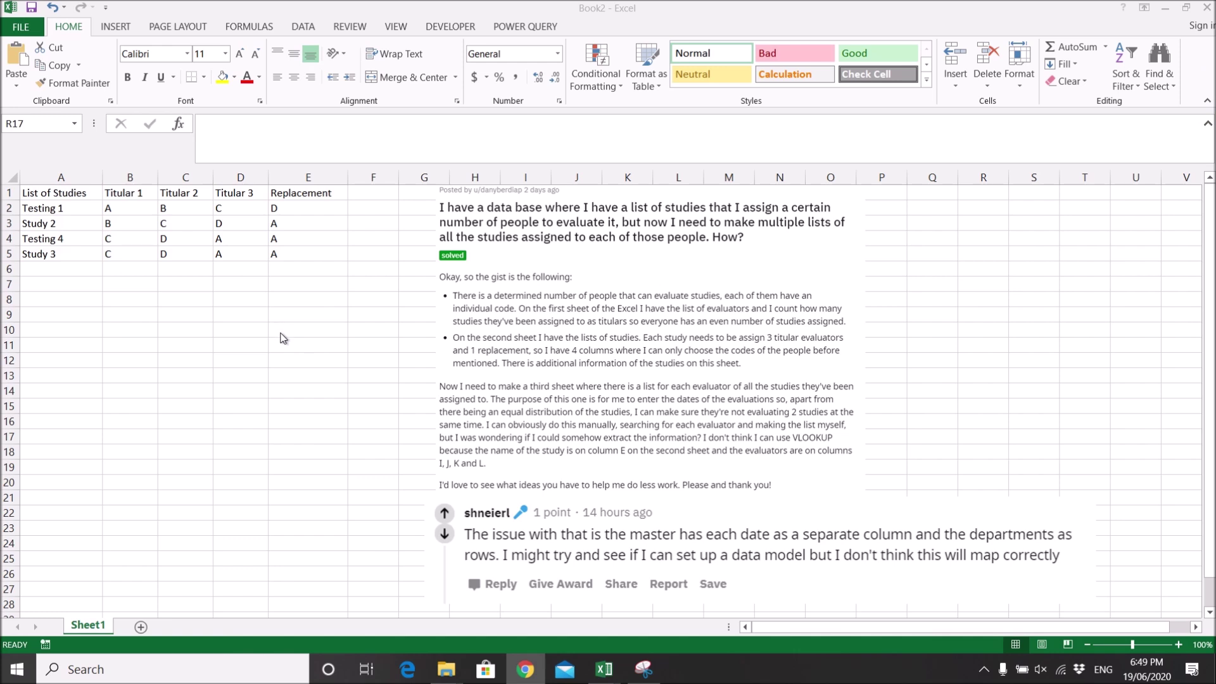
# Step: Select the study and evaluator data range A1:E5 in the workbook
pyautogui.hotkey('alt', 'Tab')
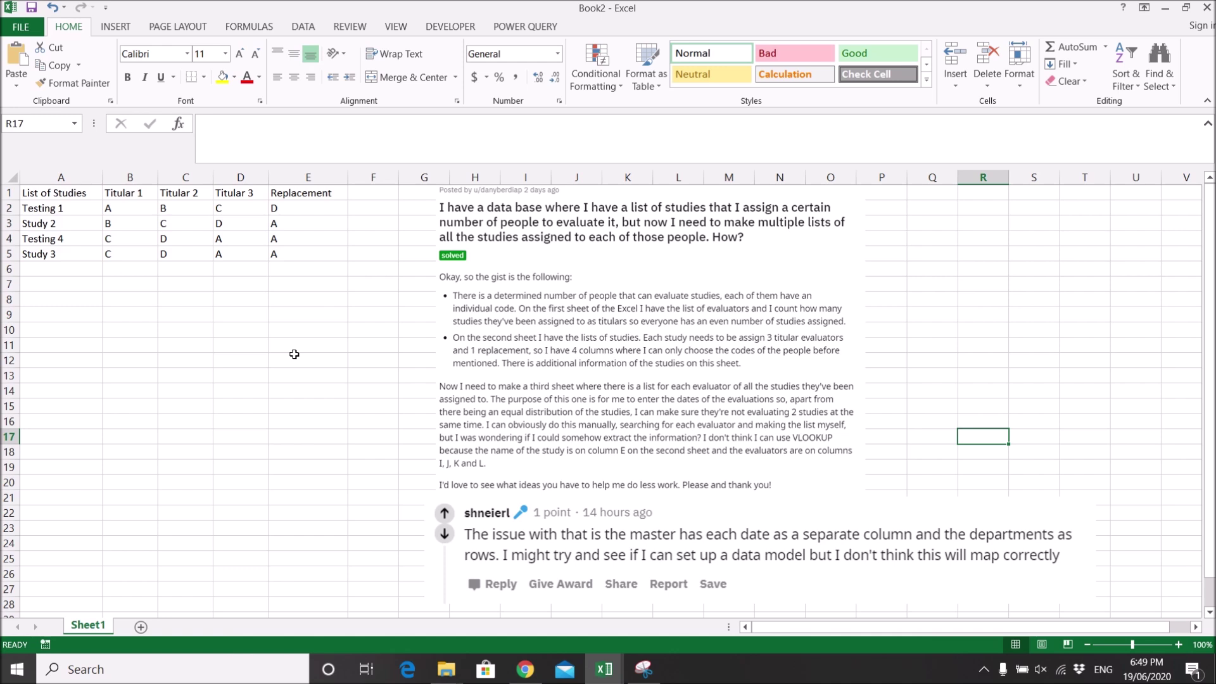
pyautogui.moveTo(307, 253); pyautogui.dragTo(38, 164)
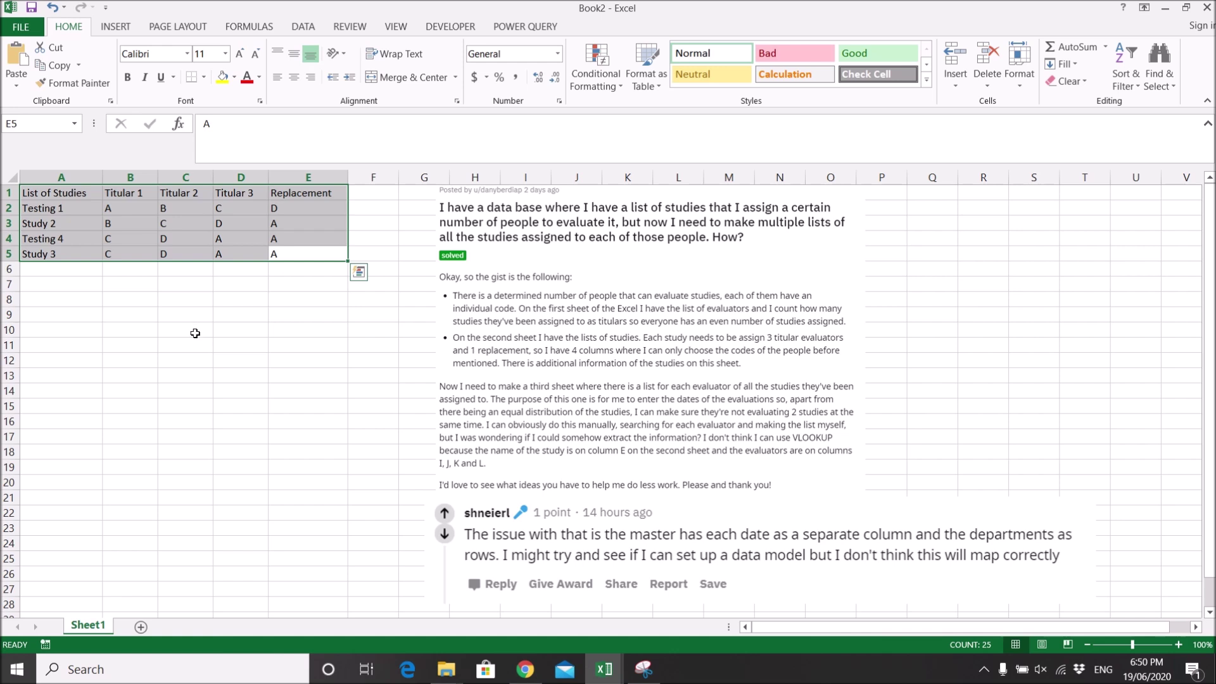
pyautogui.click(195, 333)
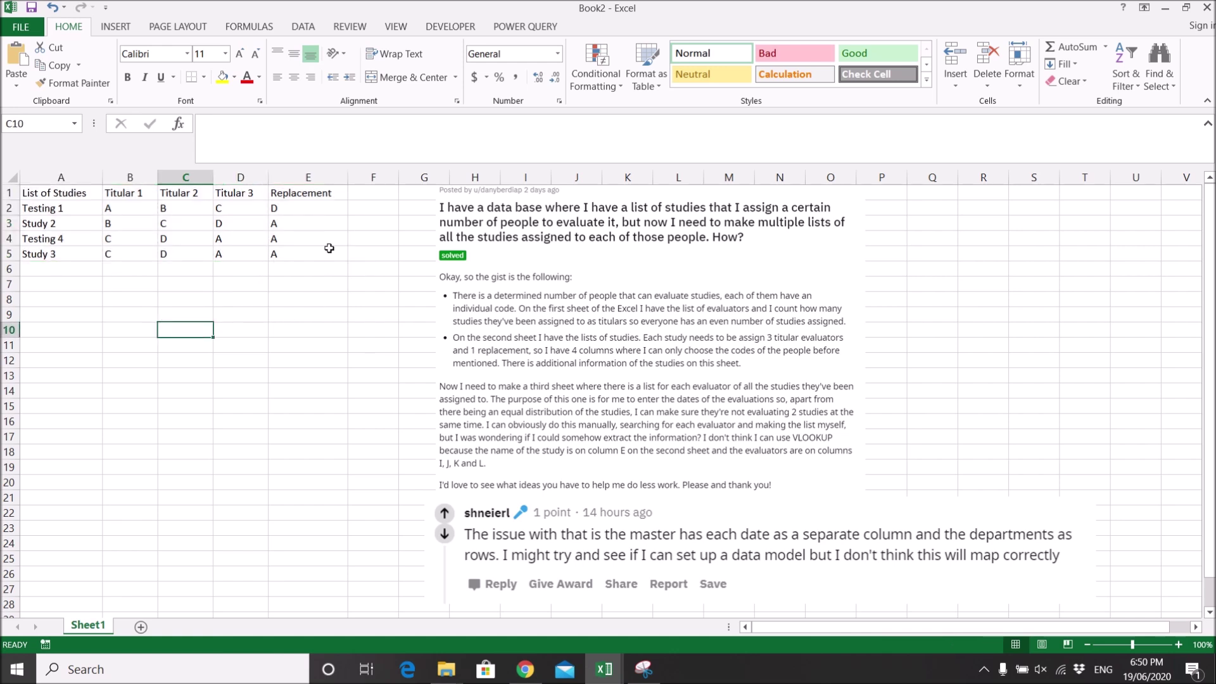
pyautogui.moveTo(322, 254); pyautogui.dragTo(38, 194)
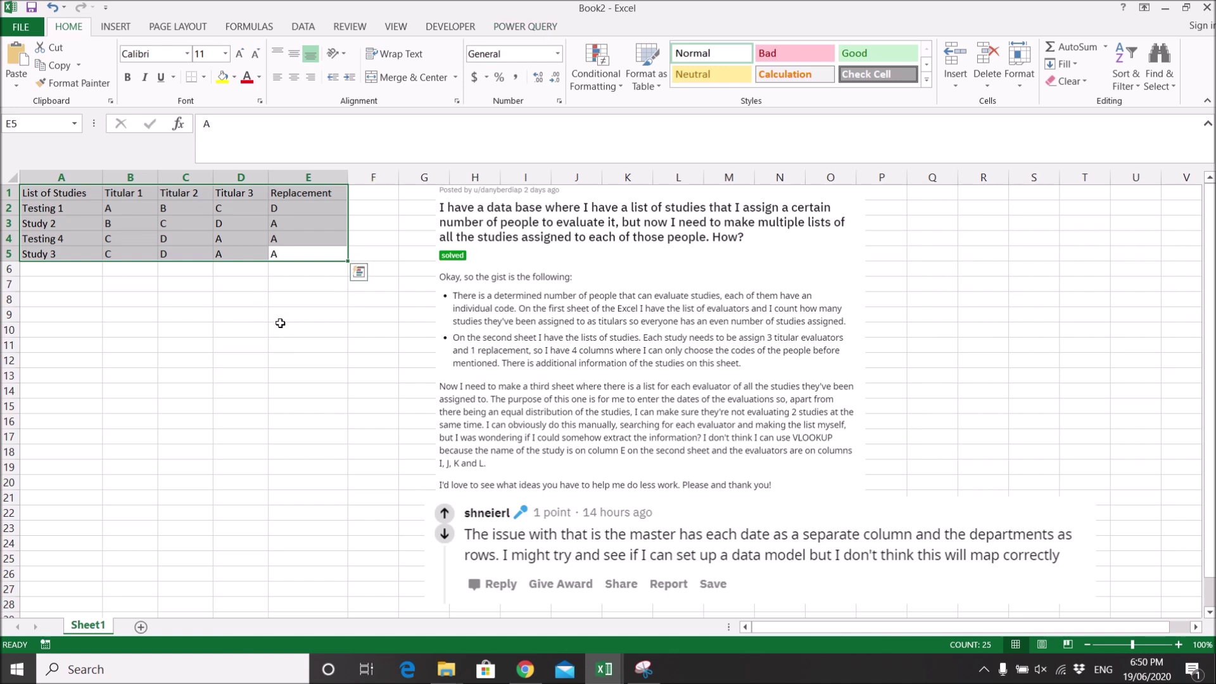
pyautogui.click(282, 327)
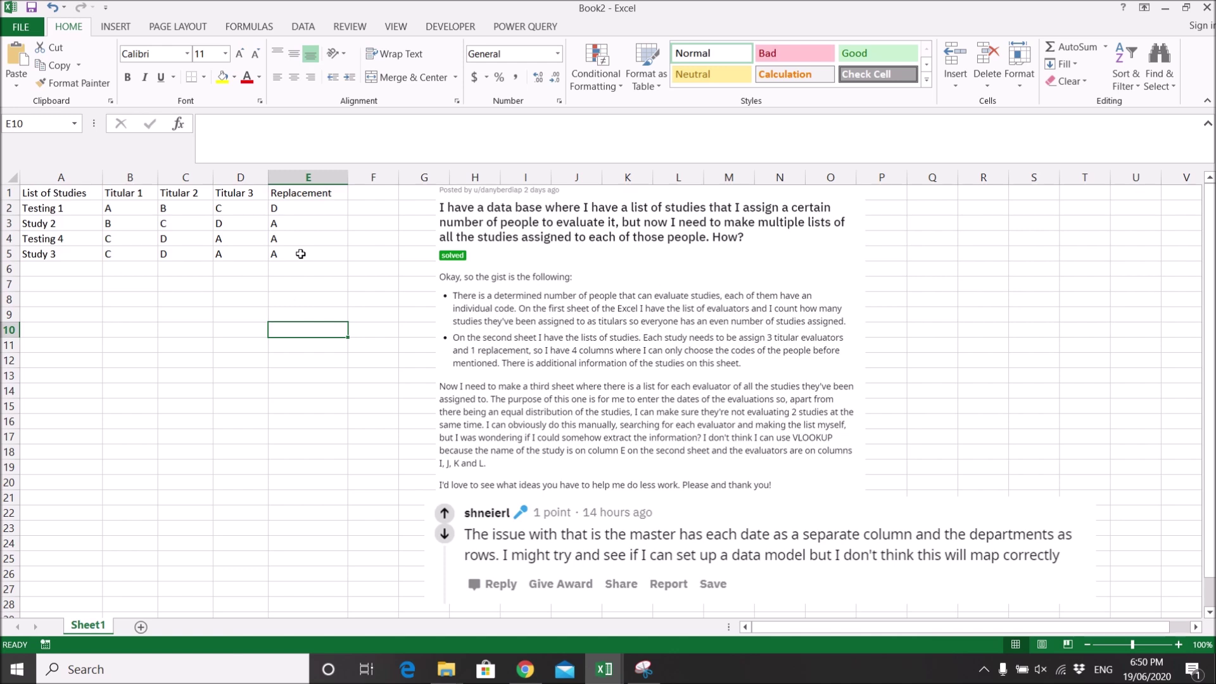
pyautogui.moveTo(303, 254); pyautogui.dragTo(28, 193)
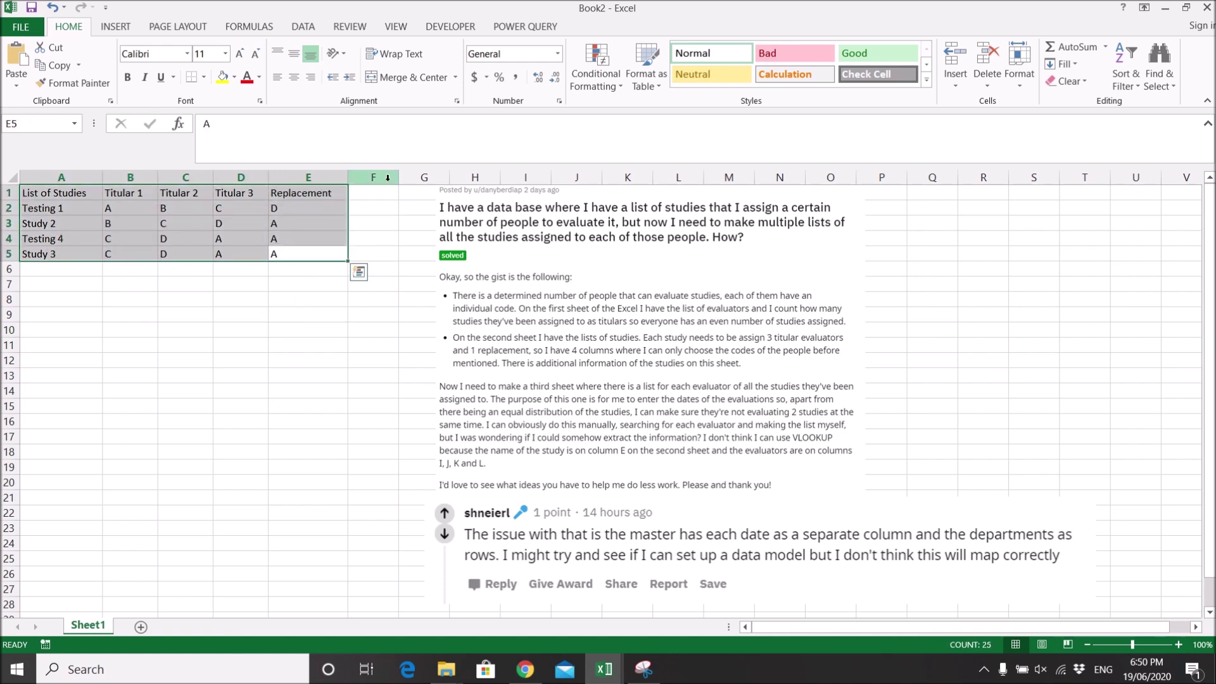
pyautogui.click(272, 308)
pyautogui.moveTo(300, 252); pyautogui.dragTo(28, 191)
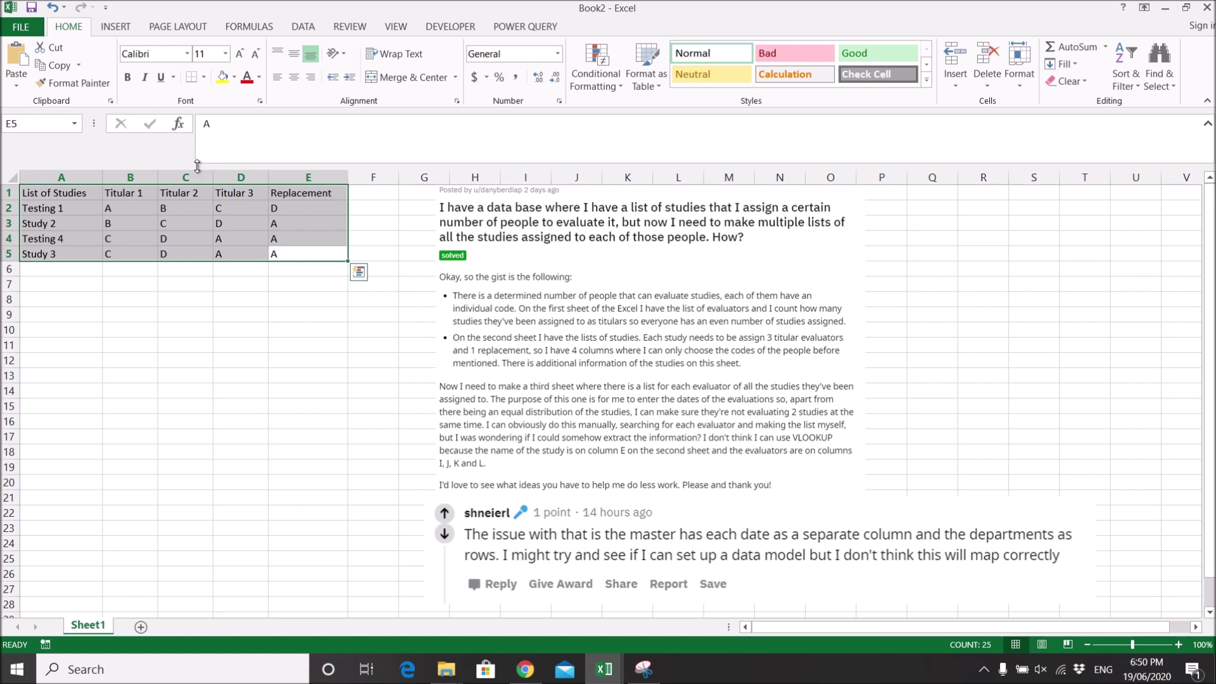
# Step: Convert A1:E5 into a table with headers, then bring up the POWER QUERY commands
pyautogui.click(124, 29)
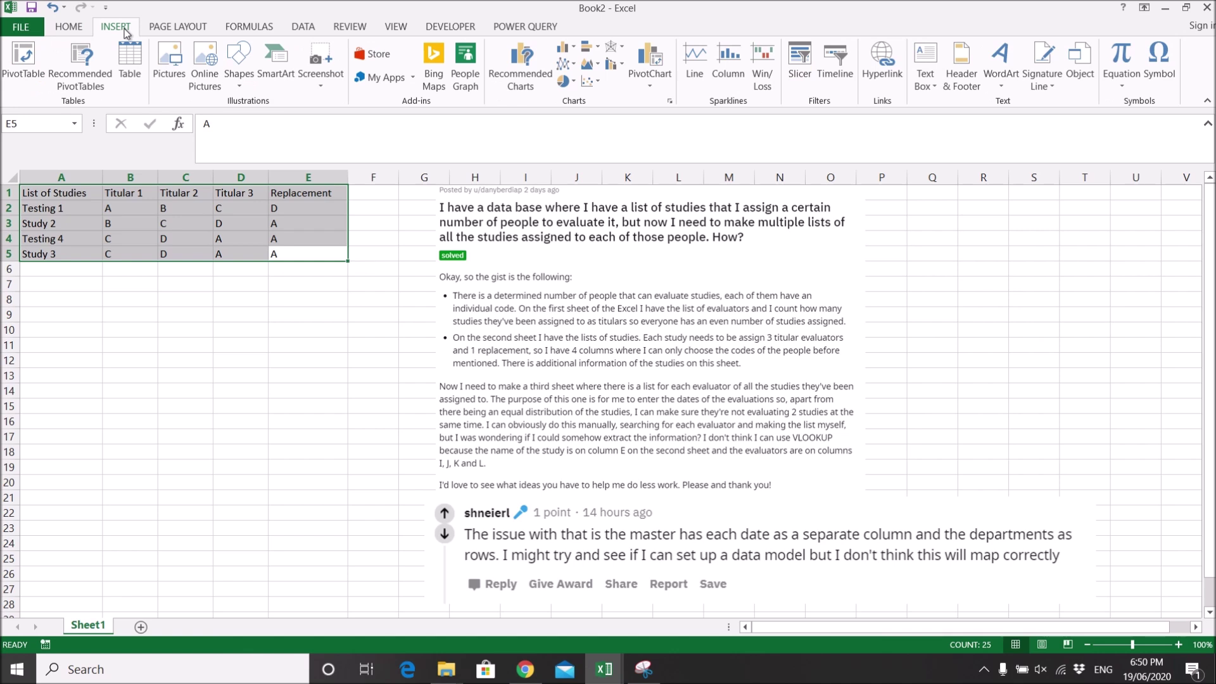
pyautogui.click(130, 66)
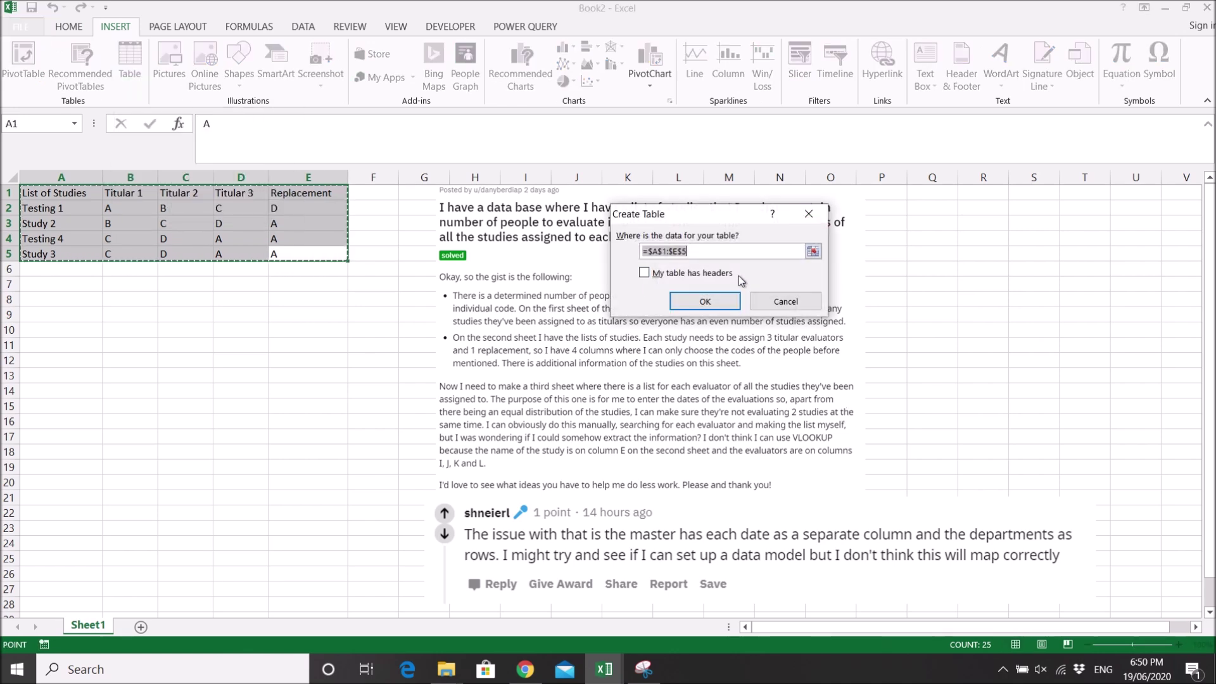
pyautogui.click(644, 273)
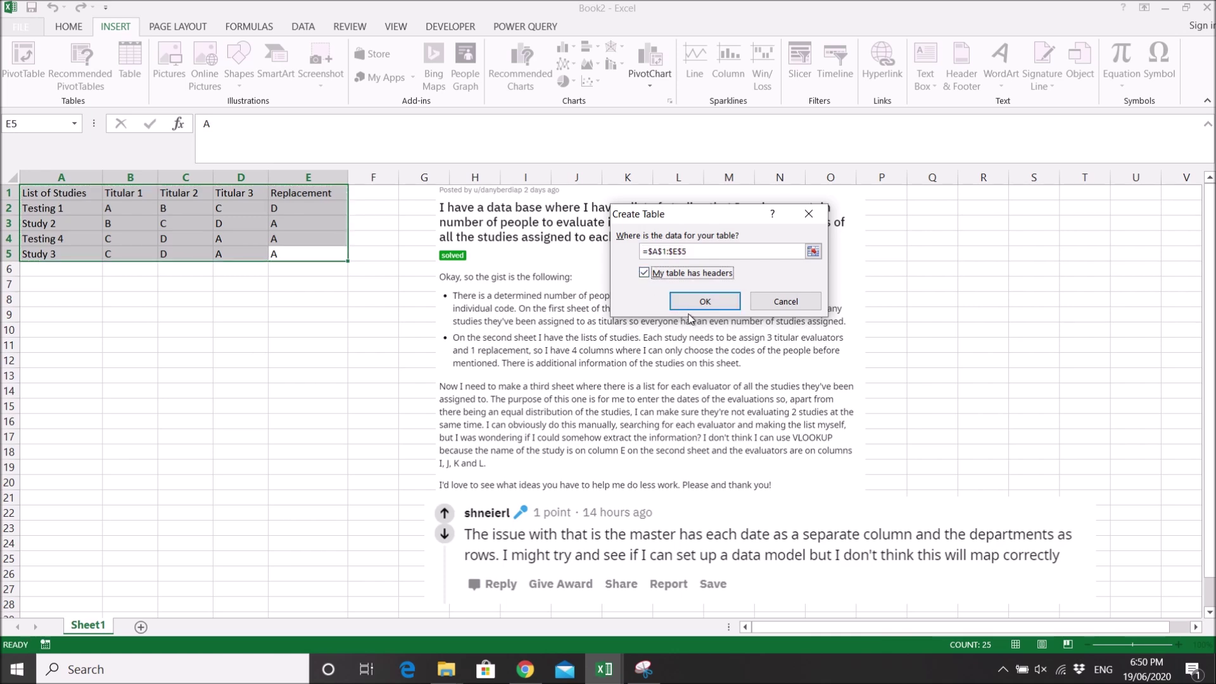
pyautogui.click(705, 301)
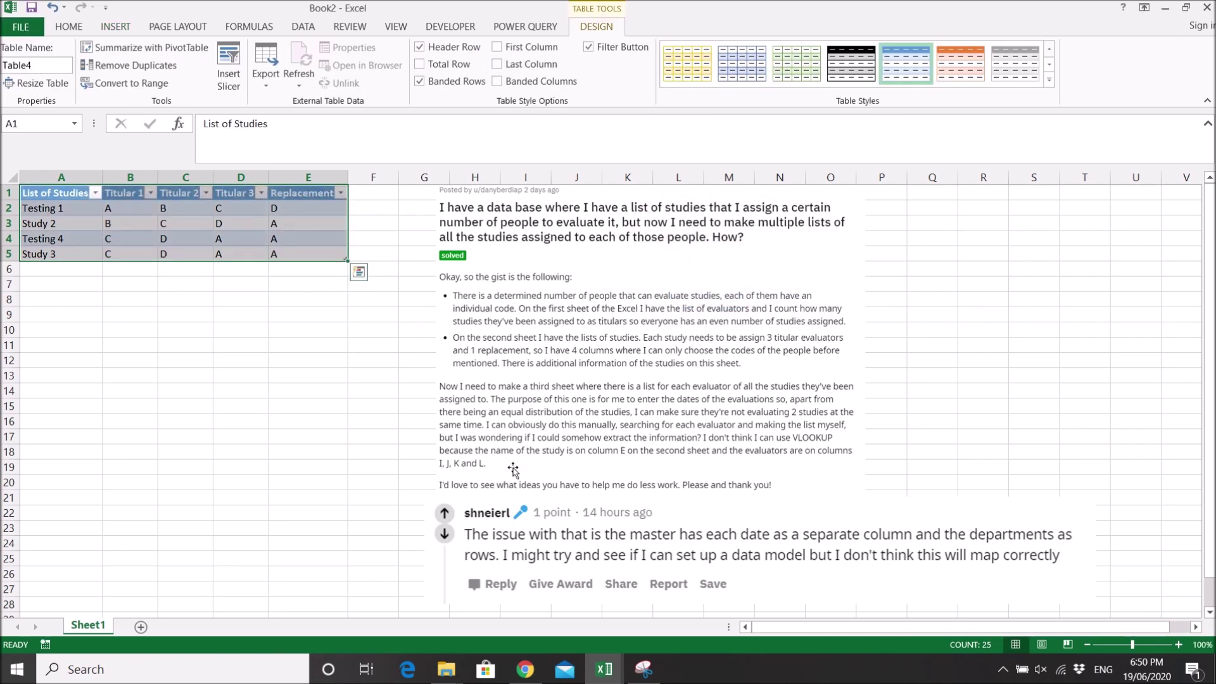
pyautogui.click(98, 326)
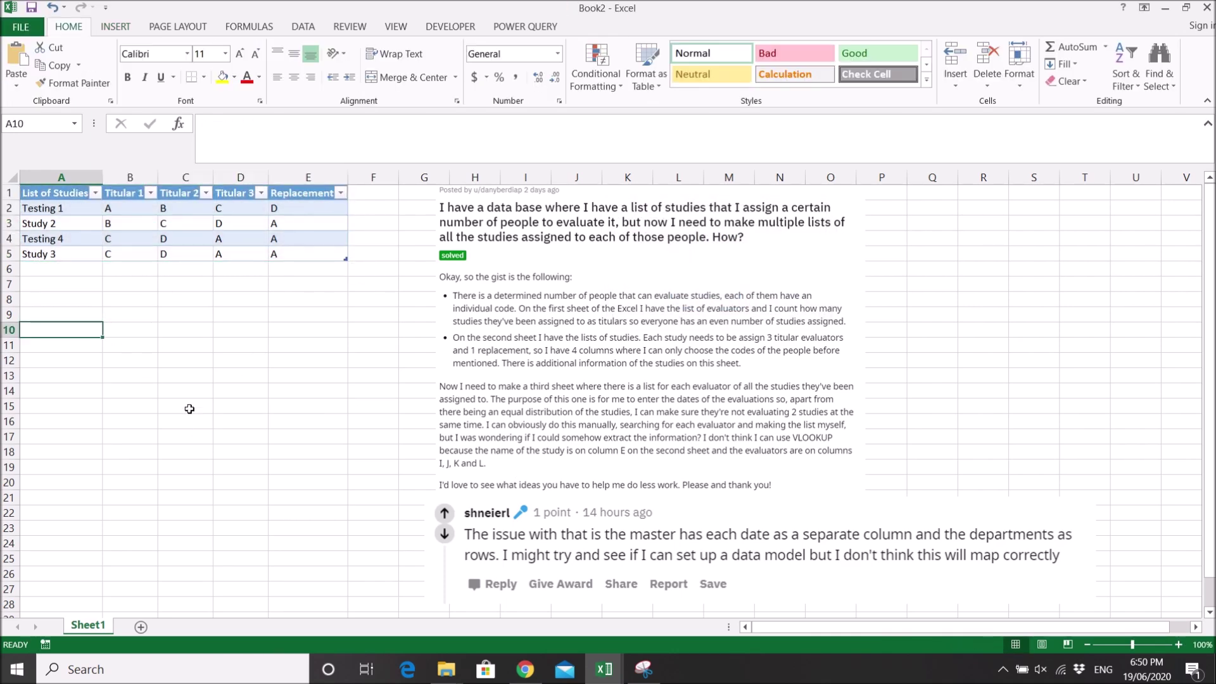
pyautogui.click(314, 255)
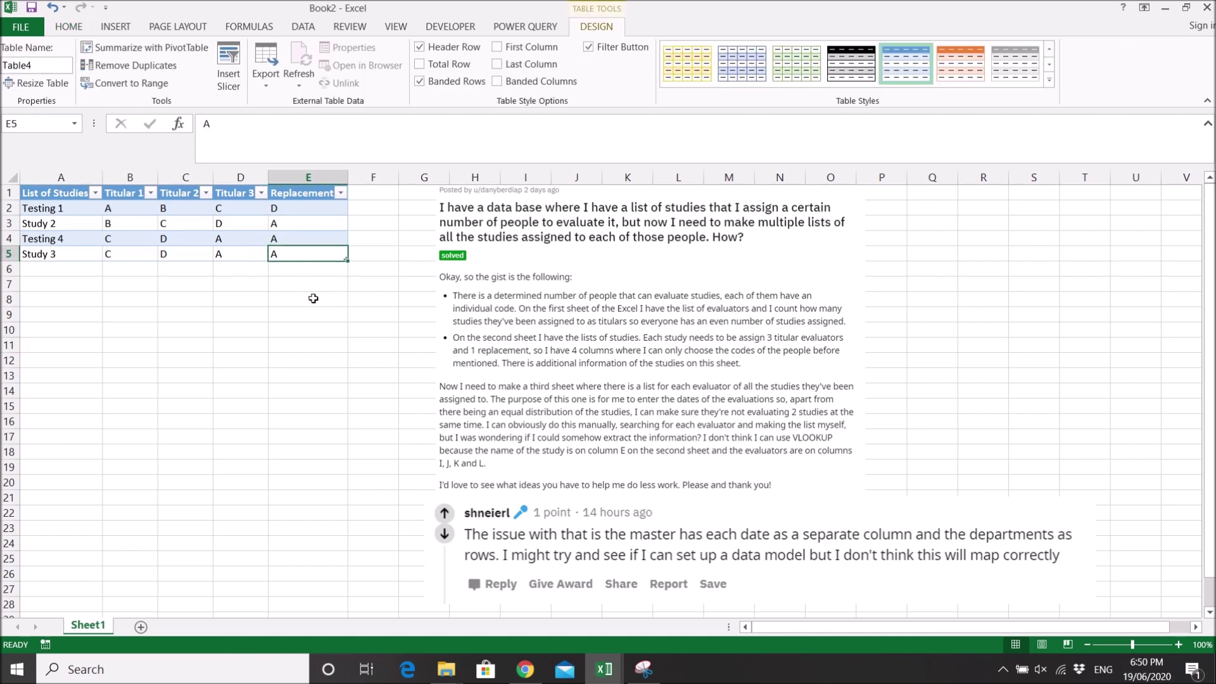
pyautogui.click(522, 28)
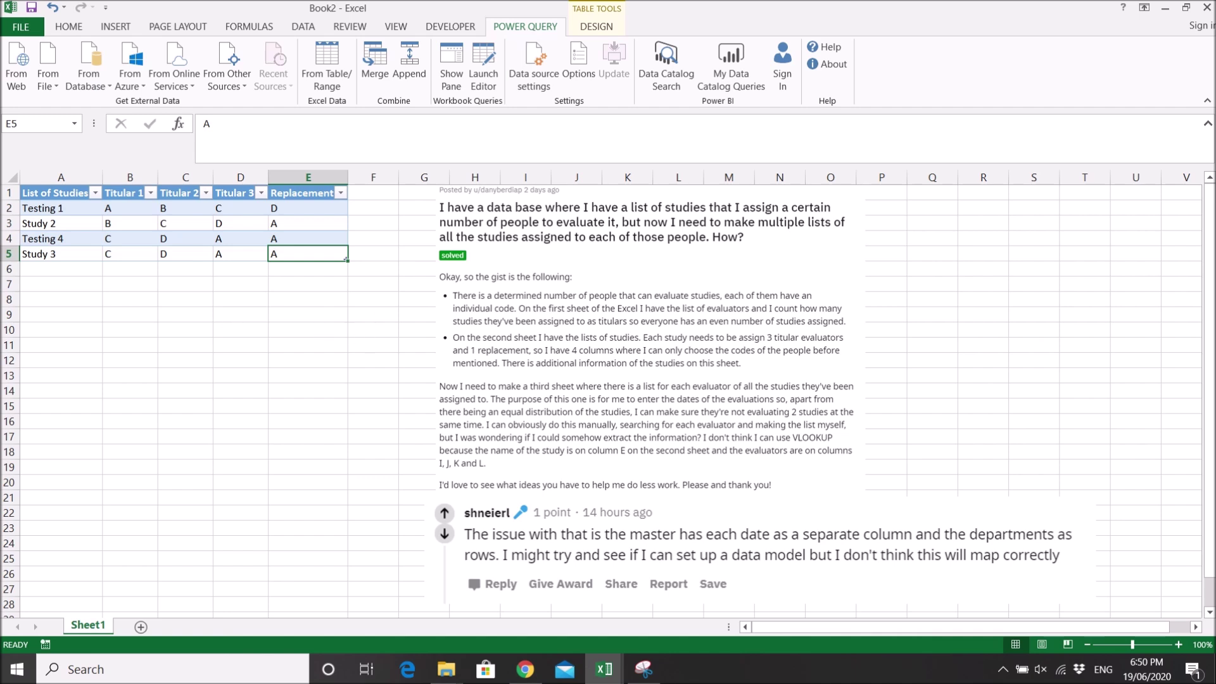
pyautogui.hotkey('alt', 'Tab')
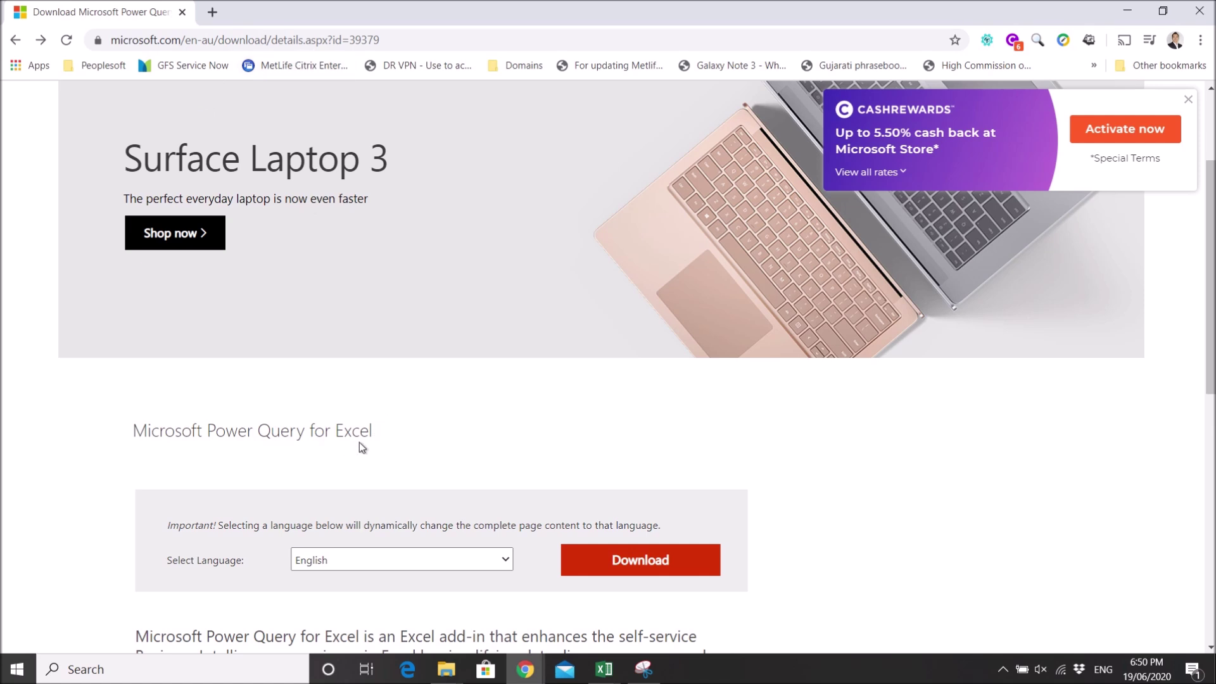
# Step: Review the Power Query for Excel download file options, then close Chrome
pyautogui.scroll(-1, 386, 428)
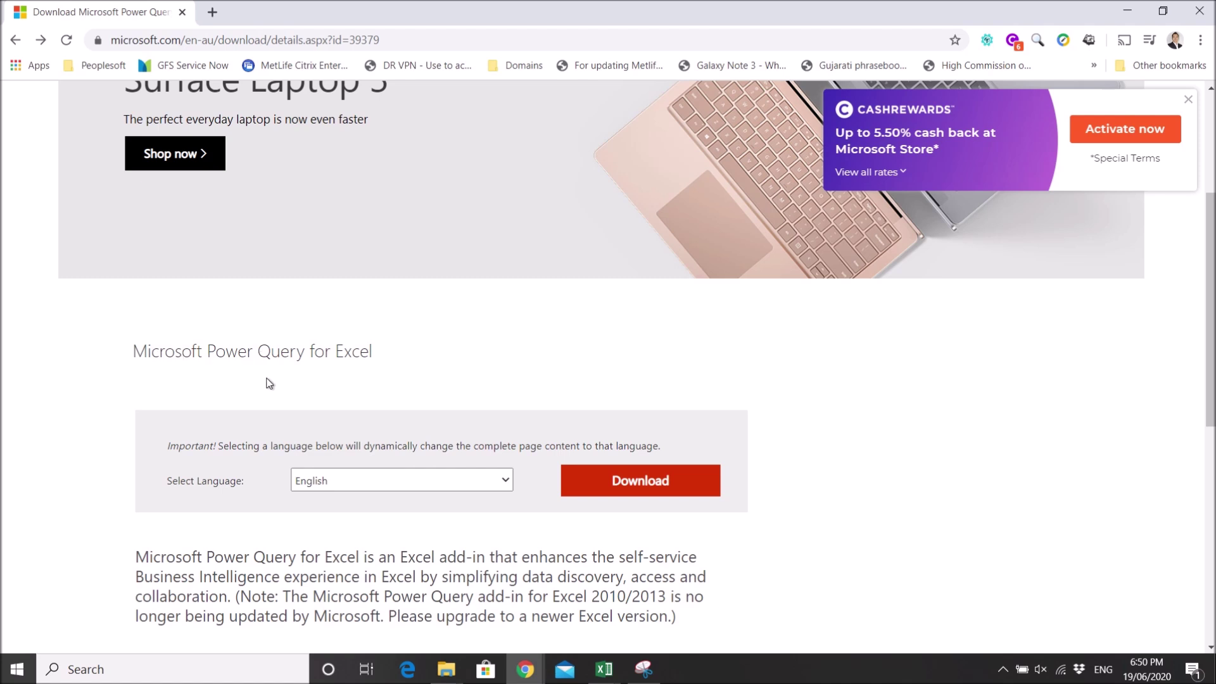
pyautogui.click(605, 487)
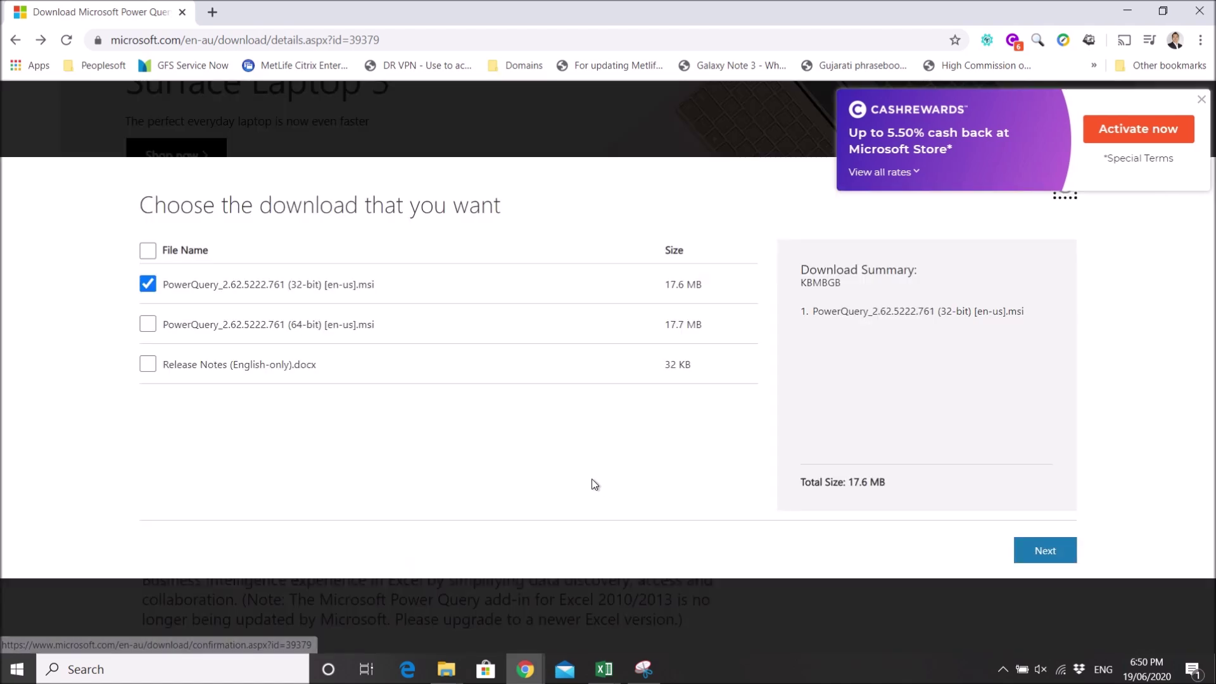
pyautogui.click(1200, 12)
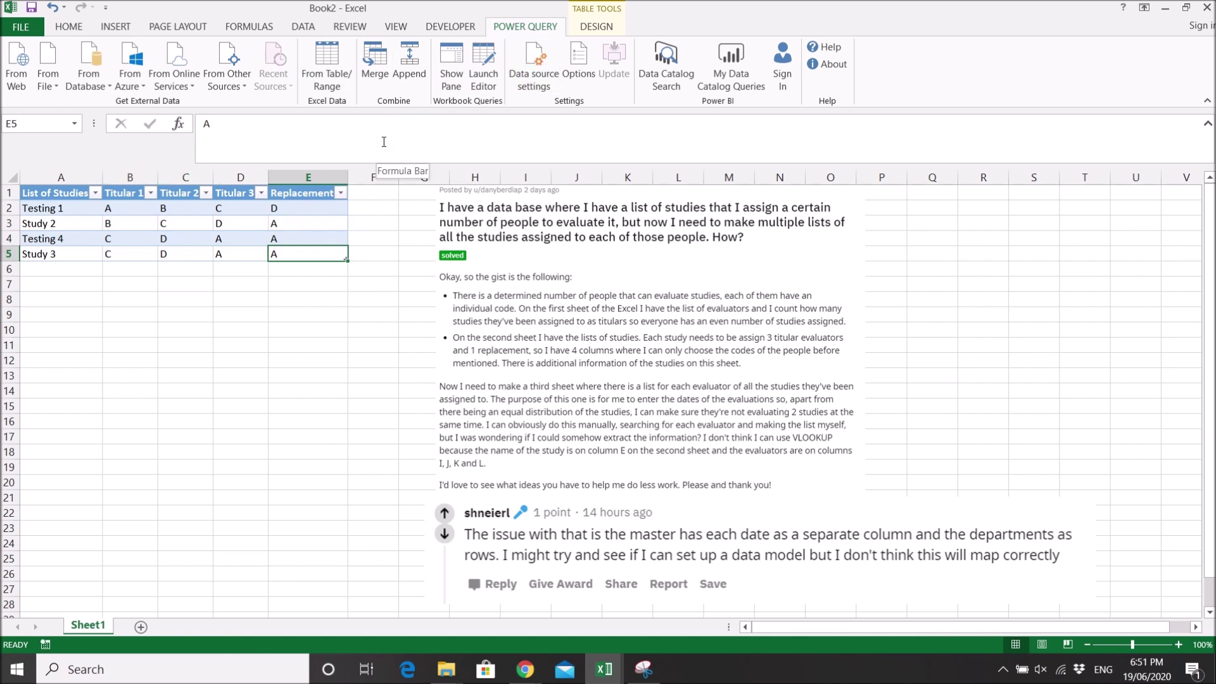
# Step: Load the study table into the Power Query Editor and select columns Titular 1 through Replacement
pyautogui.click(292, 208)
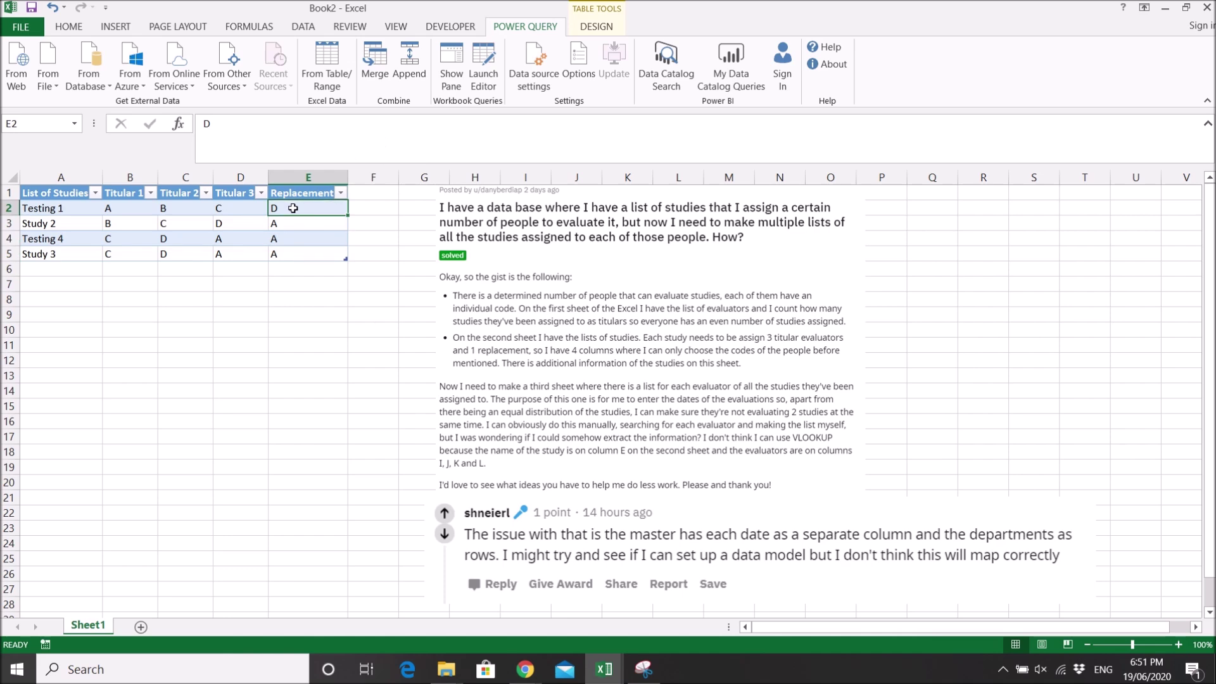
pyautogui.click(324, 85)
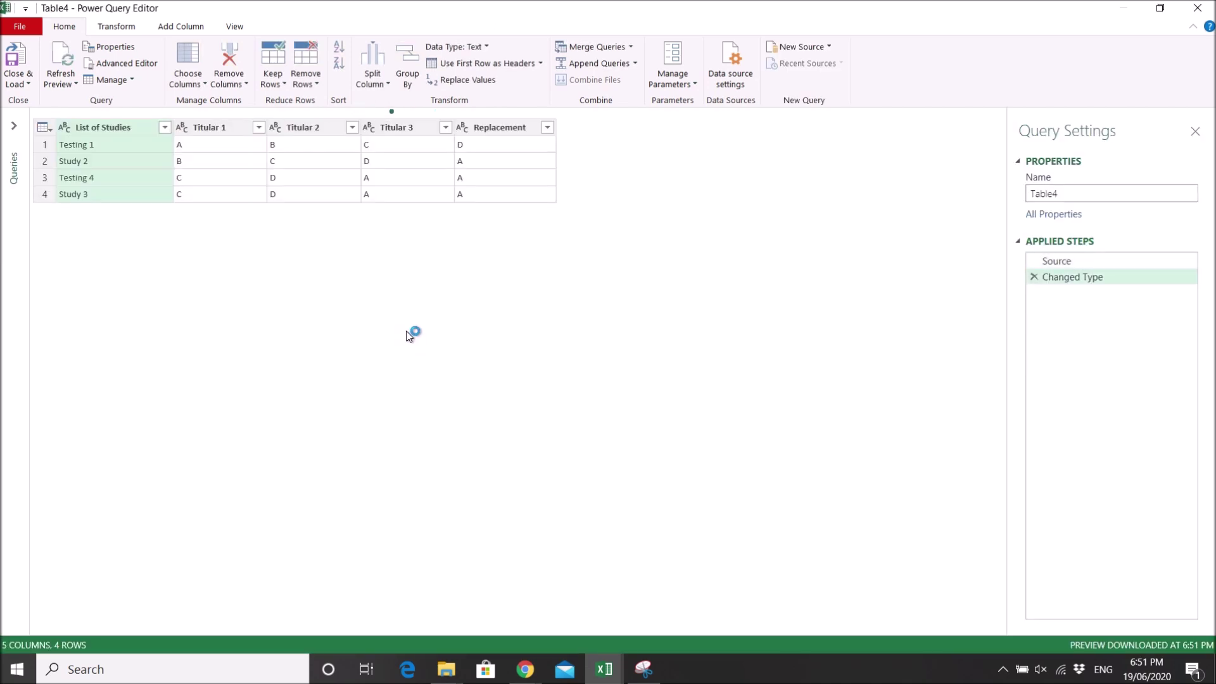
pyautogui.click(233, 149)
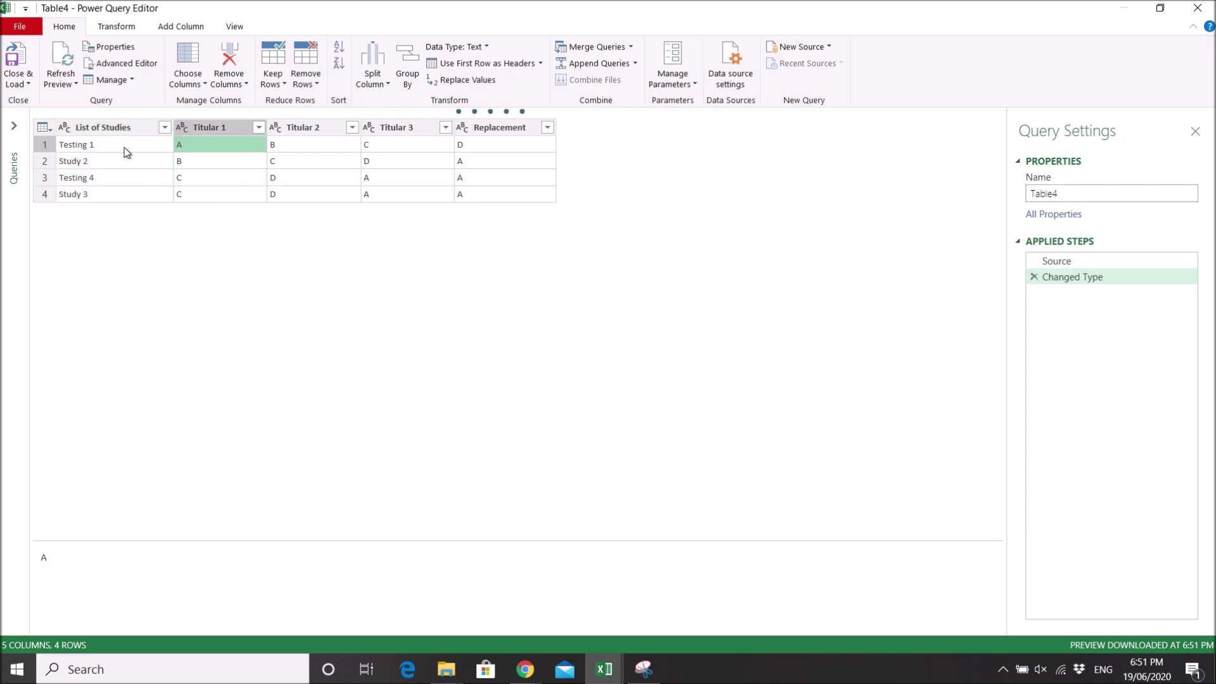
pyautogui.click(222, 128)
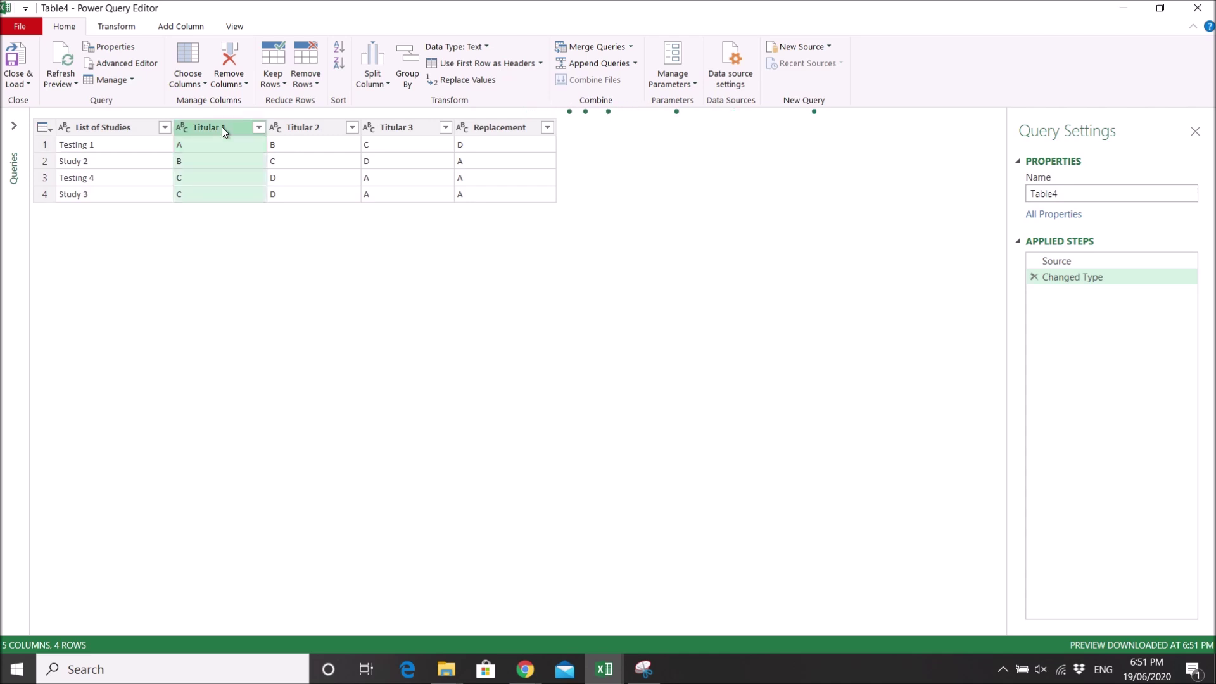
pyautogui.keyDown('shift'); pyautogui.click(494, 128); pyautogui.keyUp('shift')
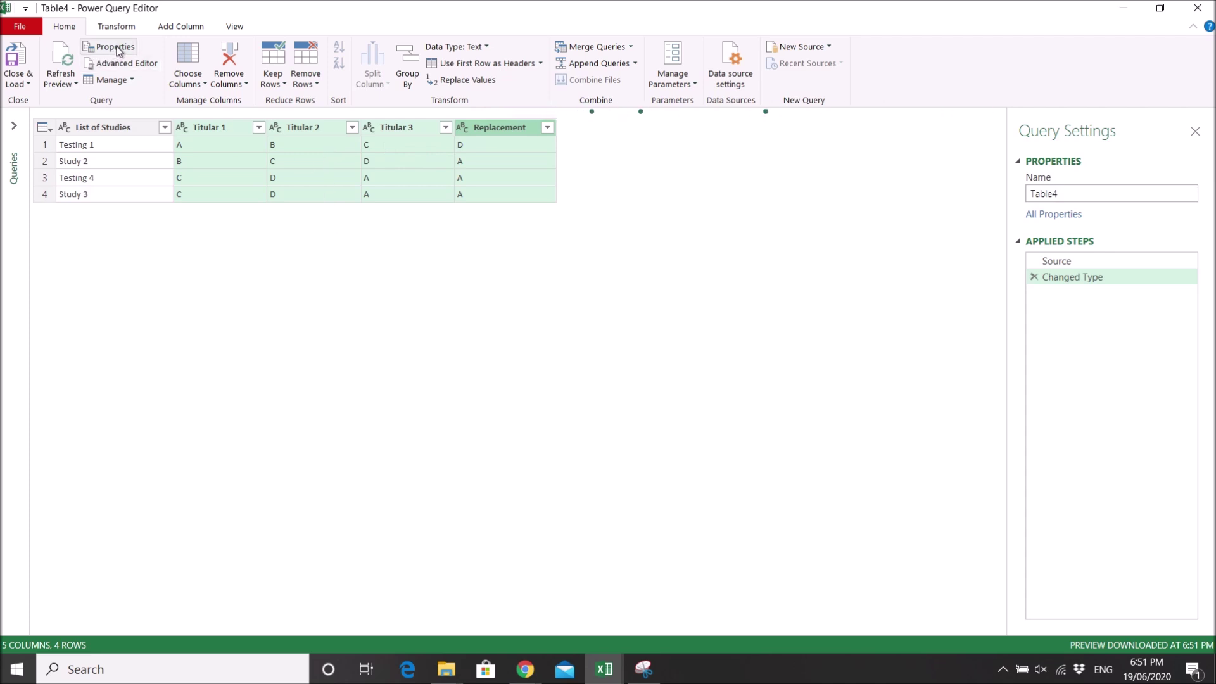
pyautogui.click(126, 29)
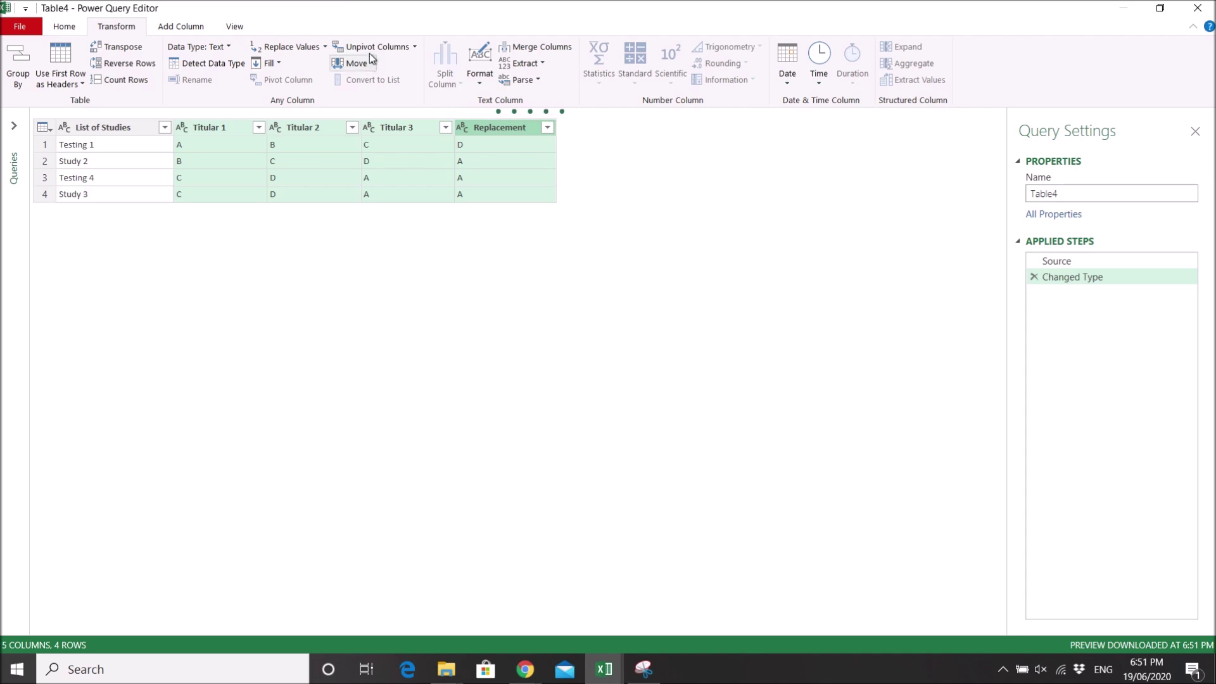
# Step: Unpivot only the four selected evaluator columns into Attribute and Value pairs
pyautogui.click(415, 49)
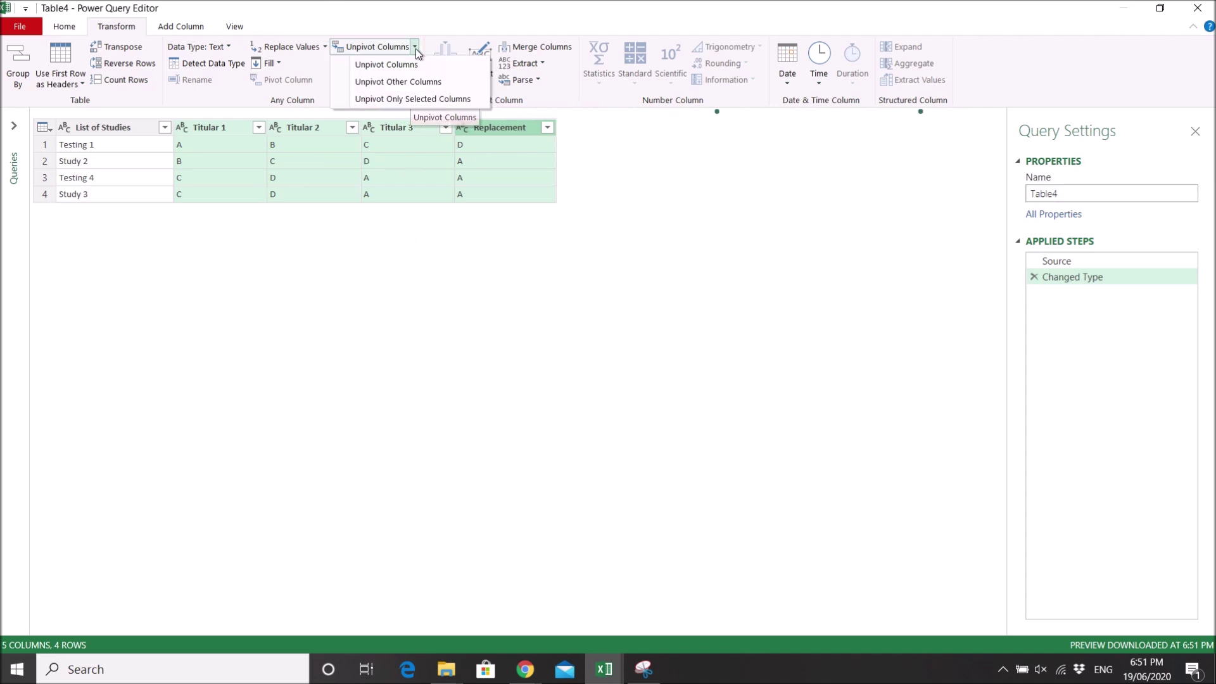
pyautogui.click(400, 100)
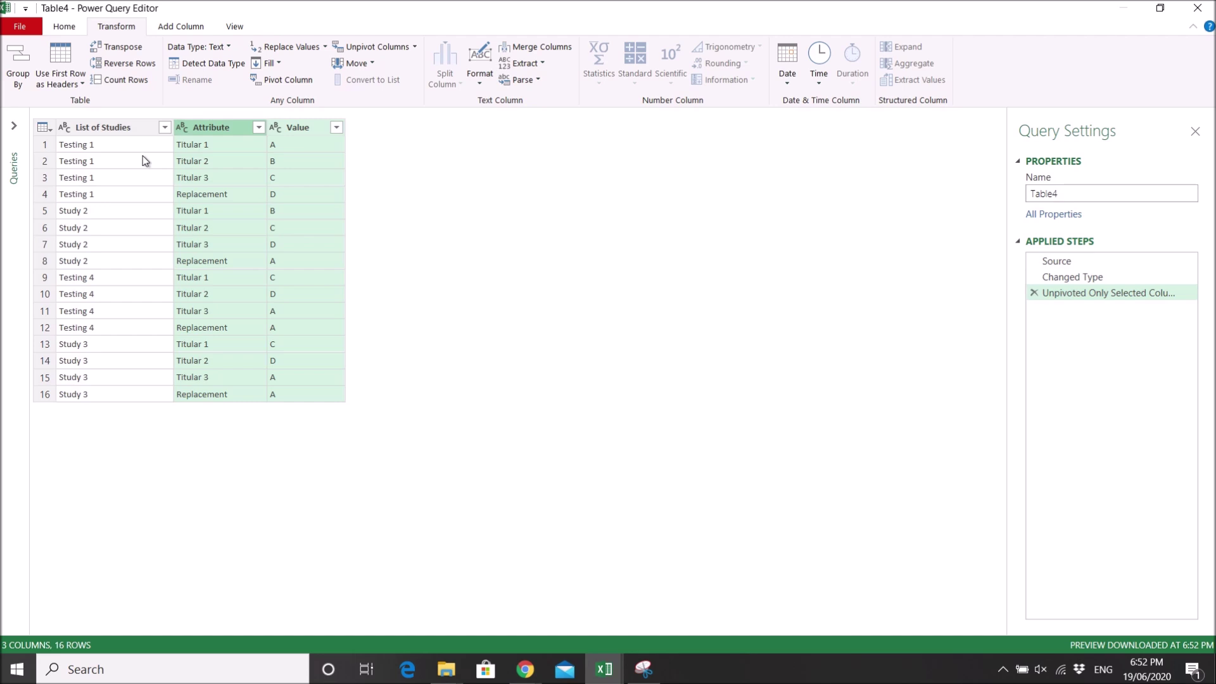
pyautogui.click(297, 151)
pyautogui.click(313, 227)
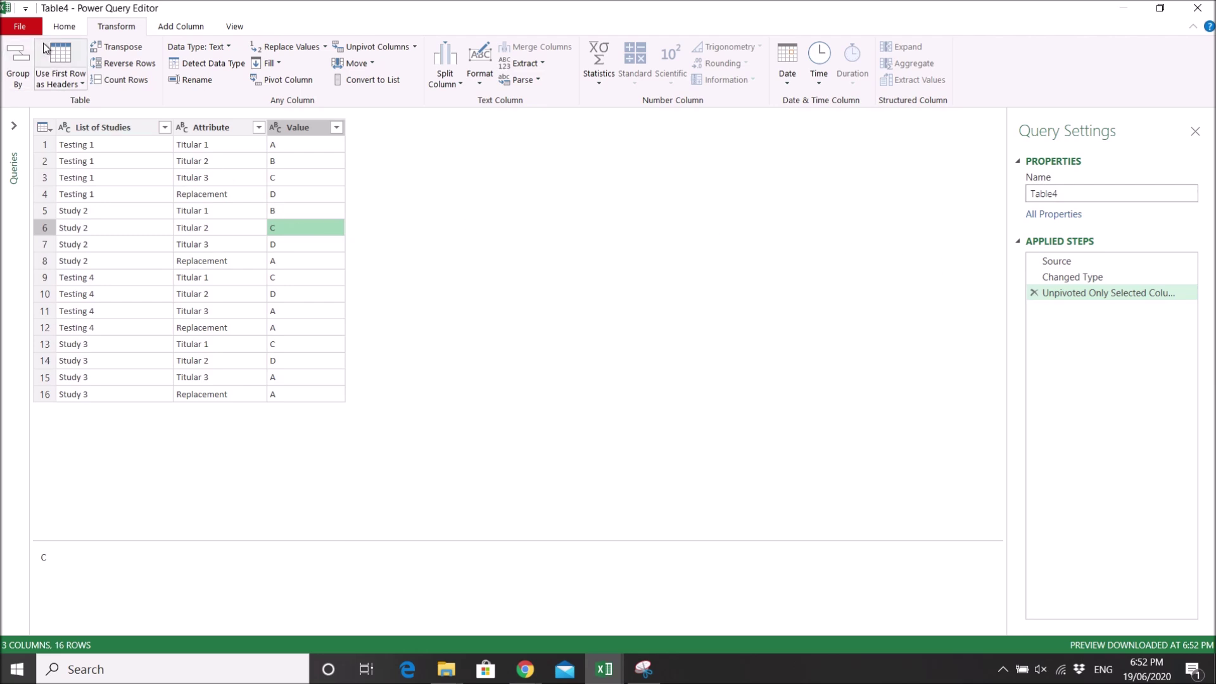
pyautogui.click(210, 178)
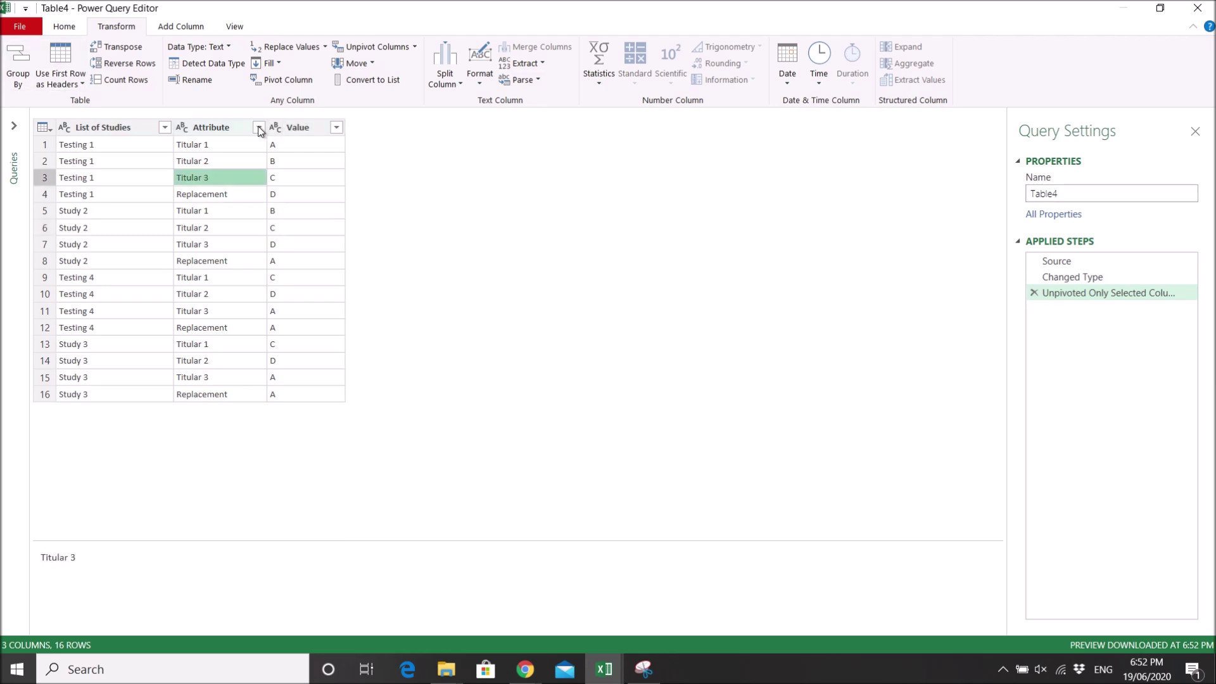
pyautogui.click(258, 127)
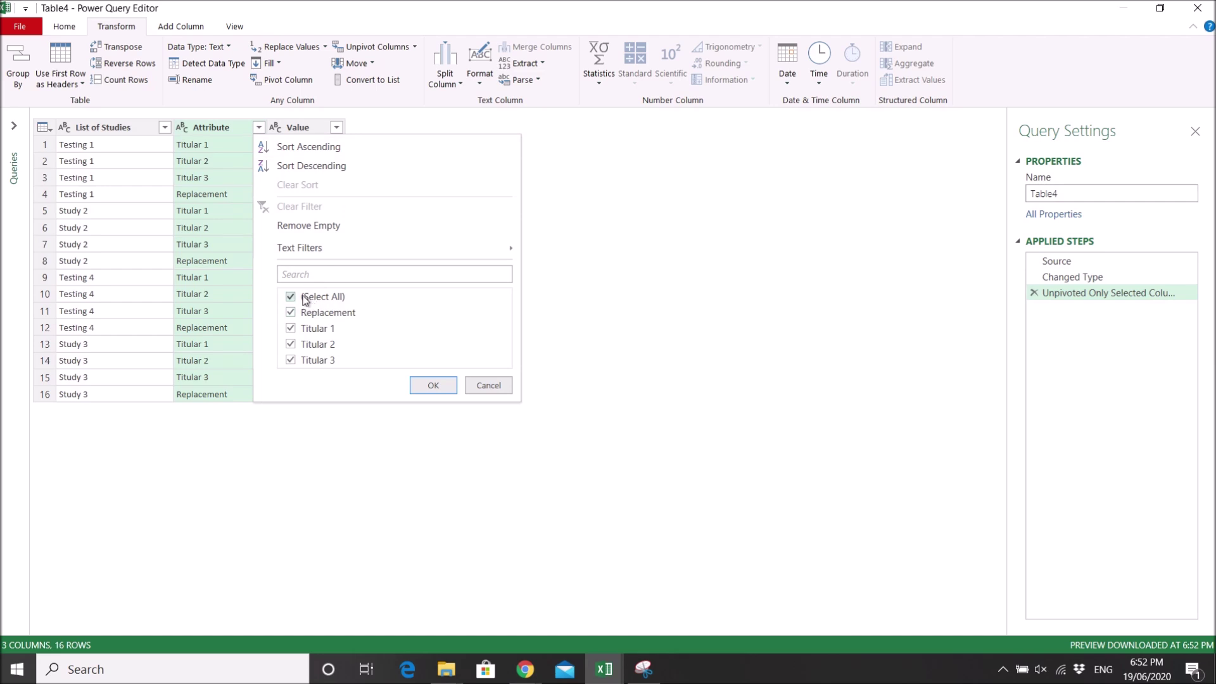
pyautogui.click(489, 387)
pyautogui.click(223, 197)
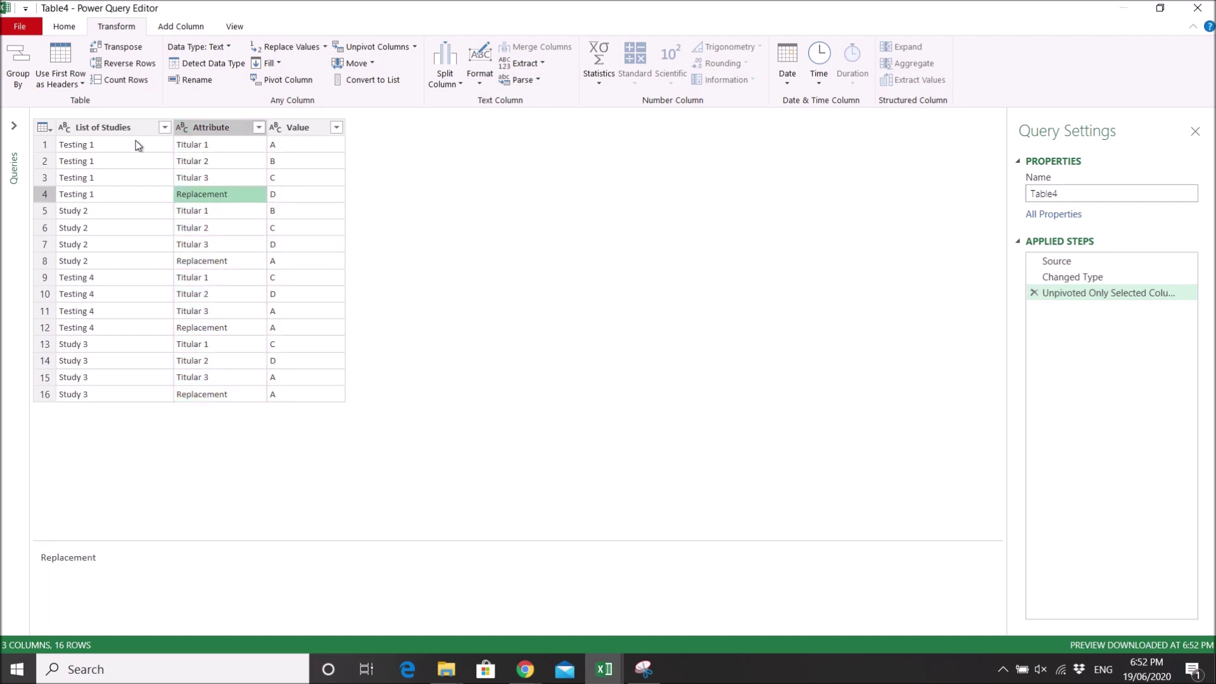
pyautogui.click(115, 127)
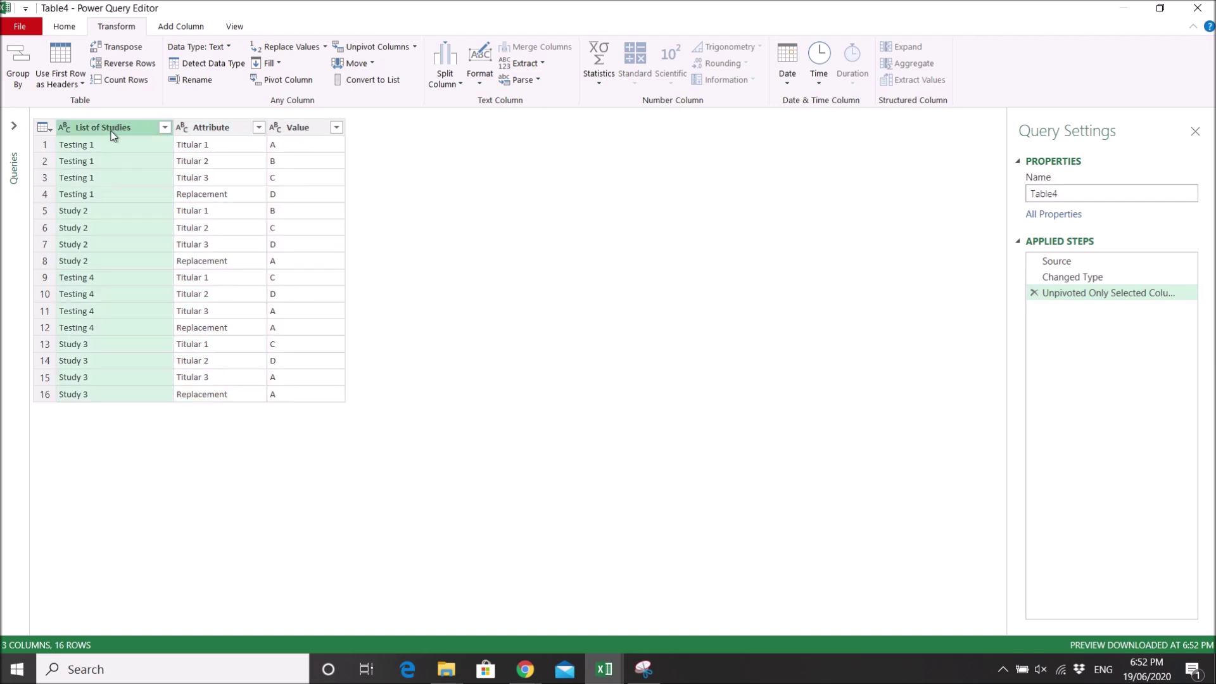
pyautogui.rightClick(113, 130)
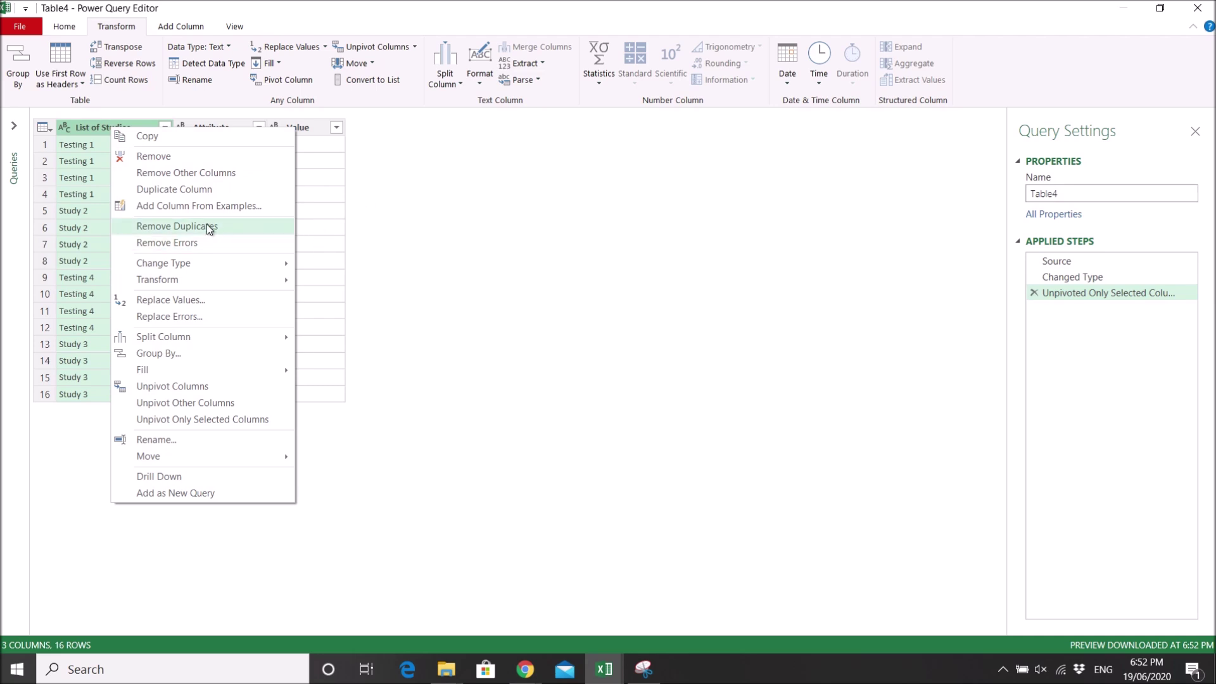
pyautogui.click(337, 274)
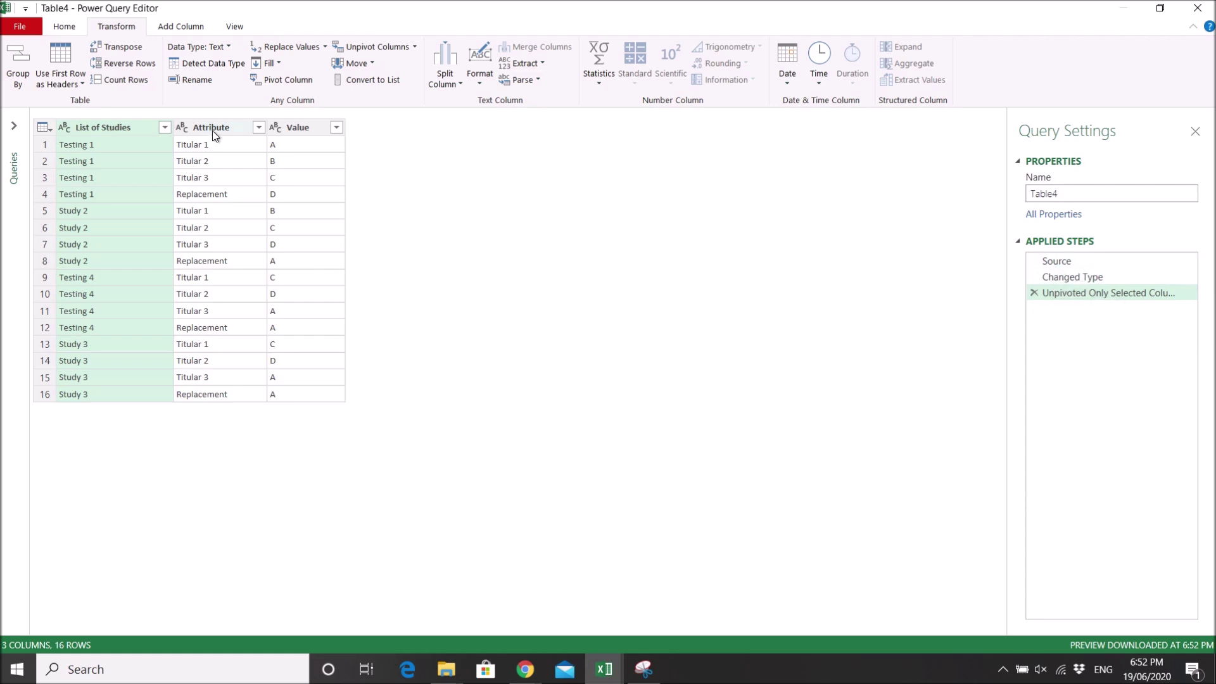
pyautogui.click(20, 29)
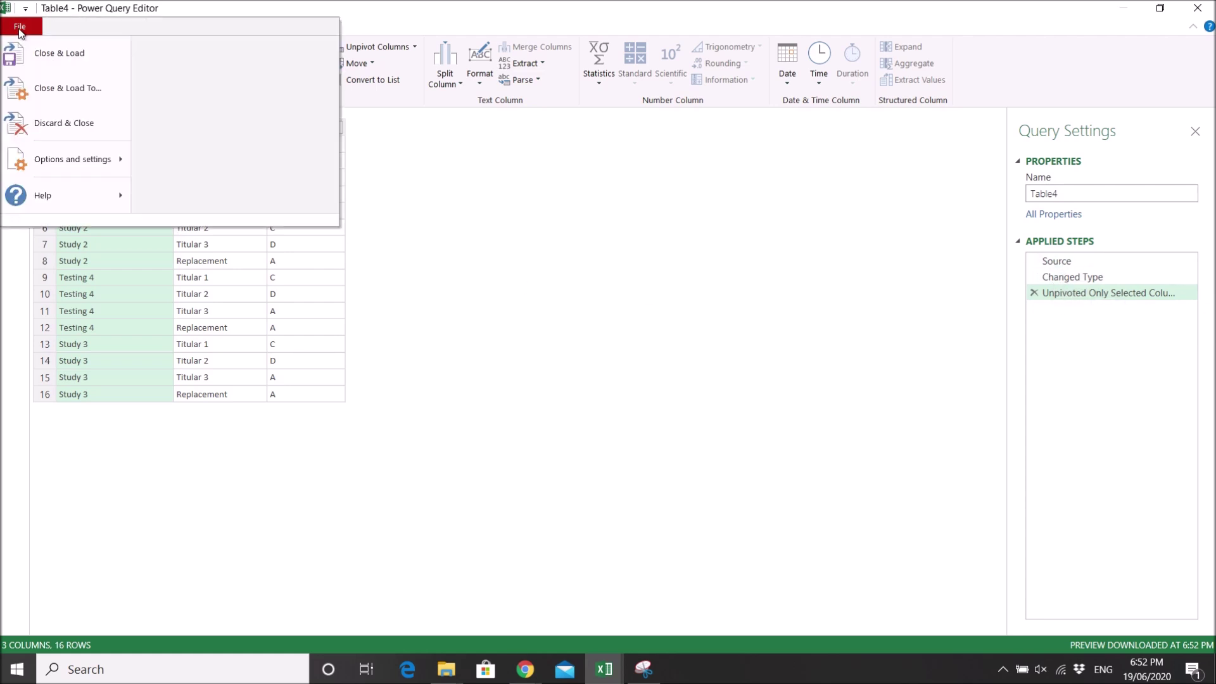
# Step: Close & Load the query as a 16-row table on Sheet3, then compare with Sheet1's source
pyautogui.click(41, 56)
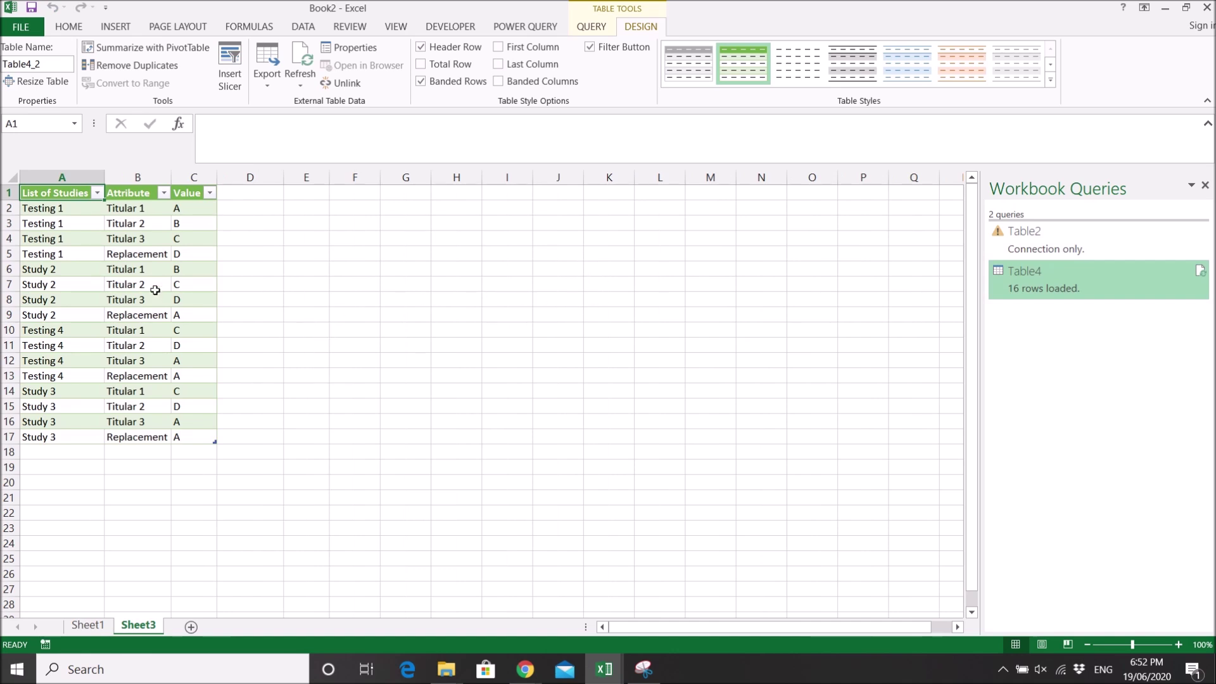
pyautogui.click(140, 255)
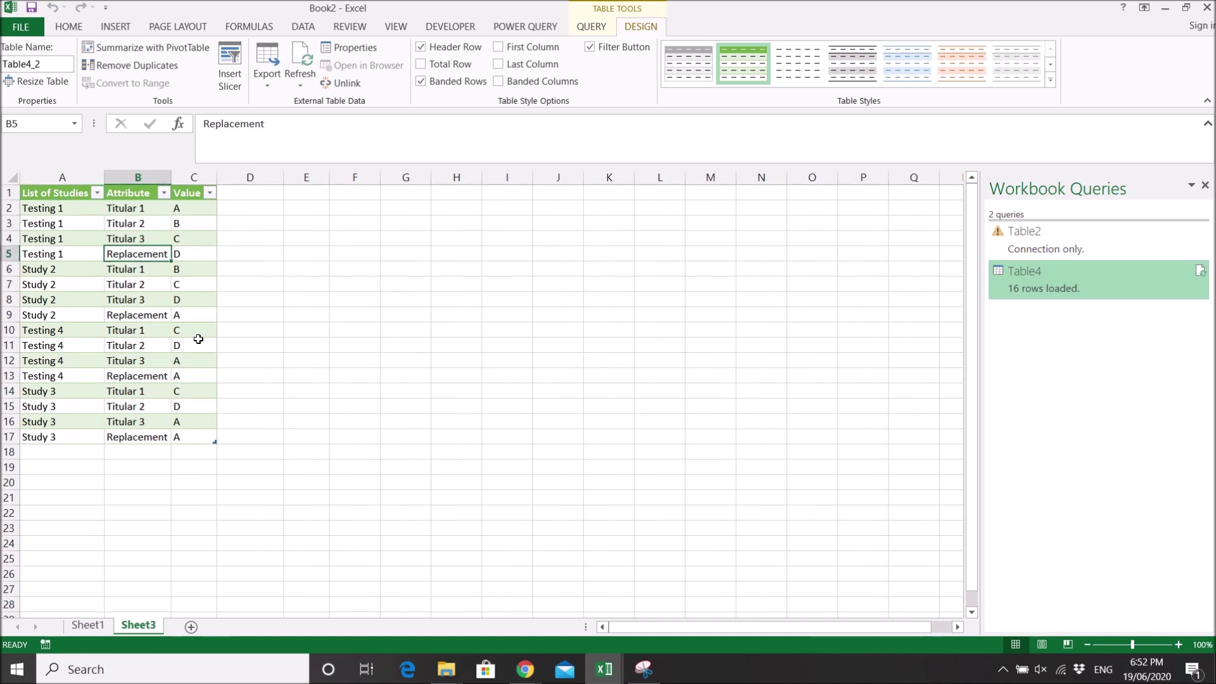
pyautogui.click(87, 625)
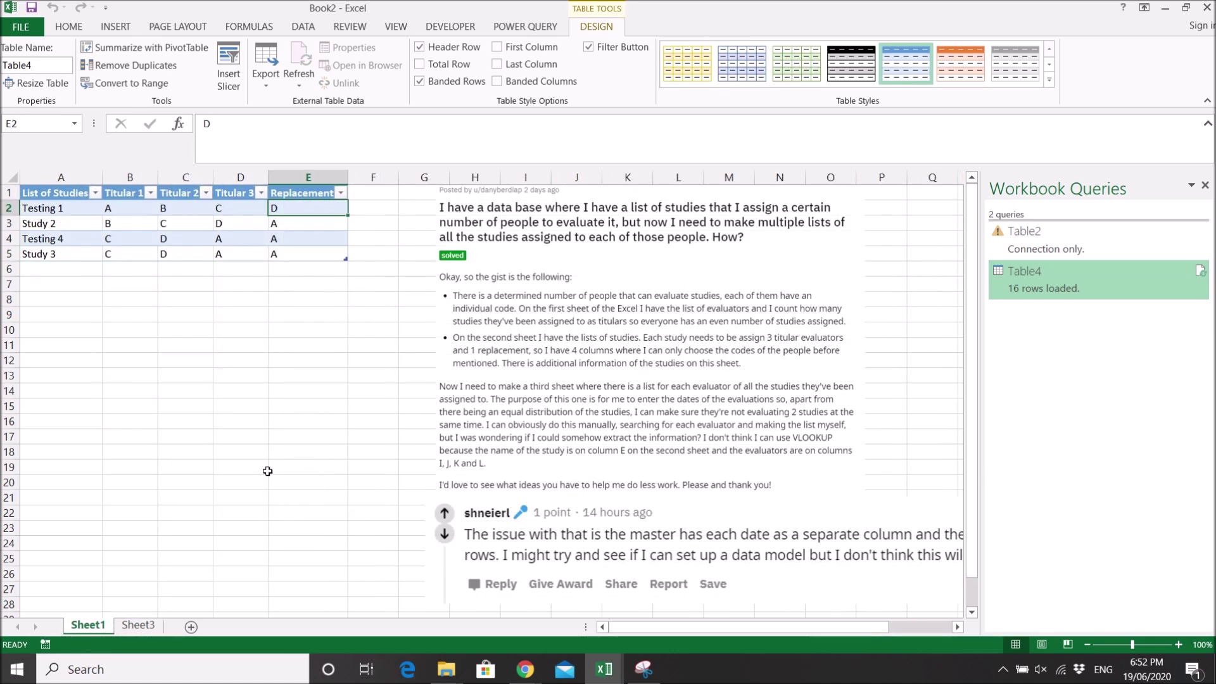
pyautogui.click(138, 625)
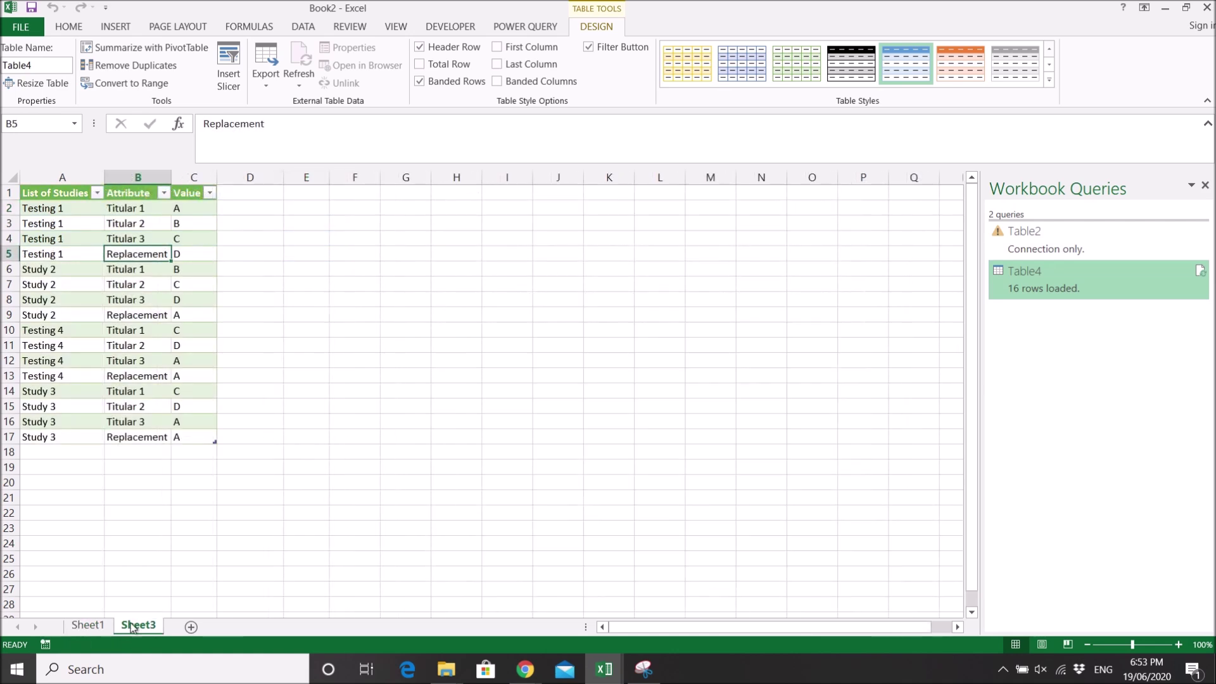
pyautogui.click(180, 375)
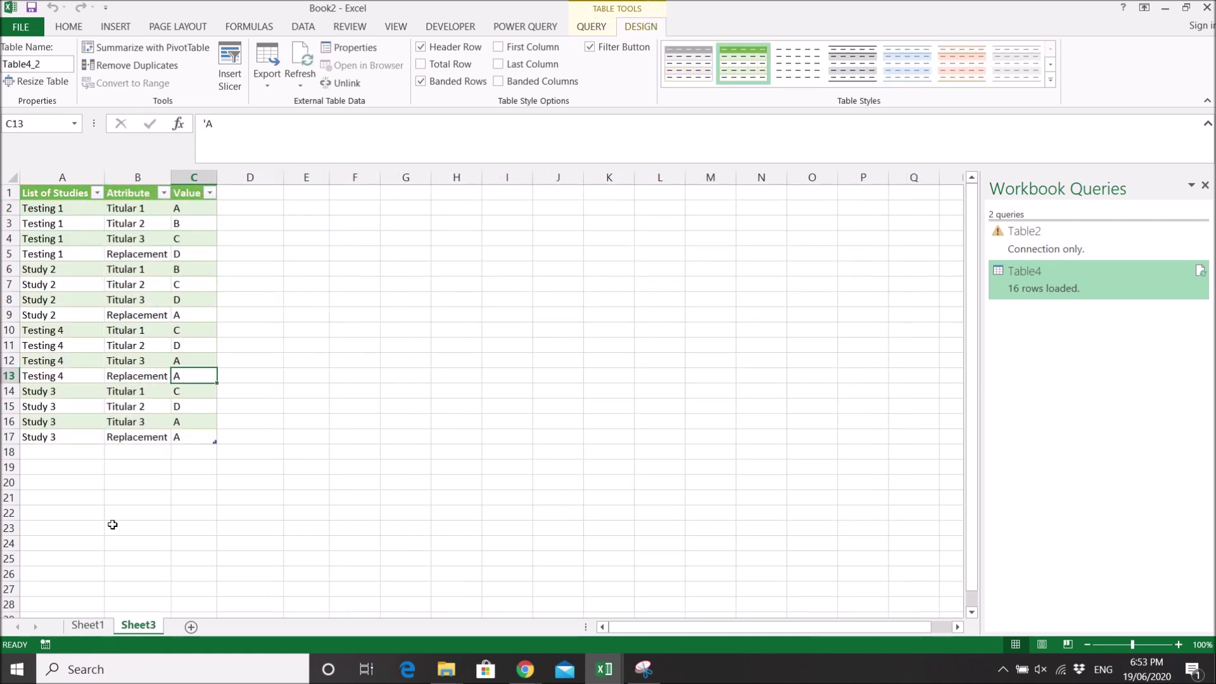
pyautogui.click(82, 626)
pyautogui.click(68, 251)
# Step: Enter a new 'Add row' study with values 1, 2, 3, 4 below the source table
pyautogui.click(68, 272)
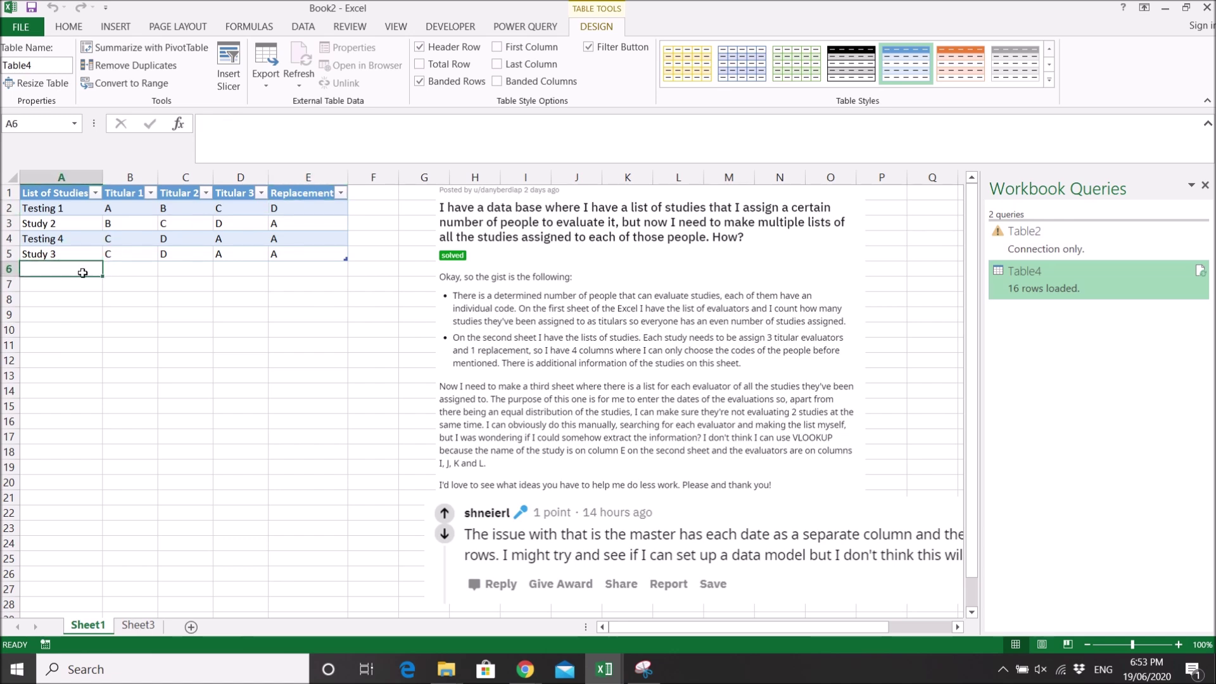
pyautogui.write('A')
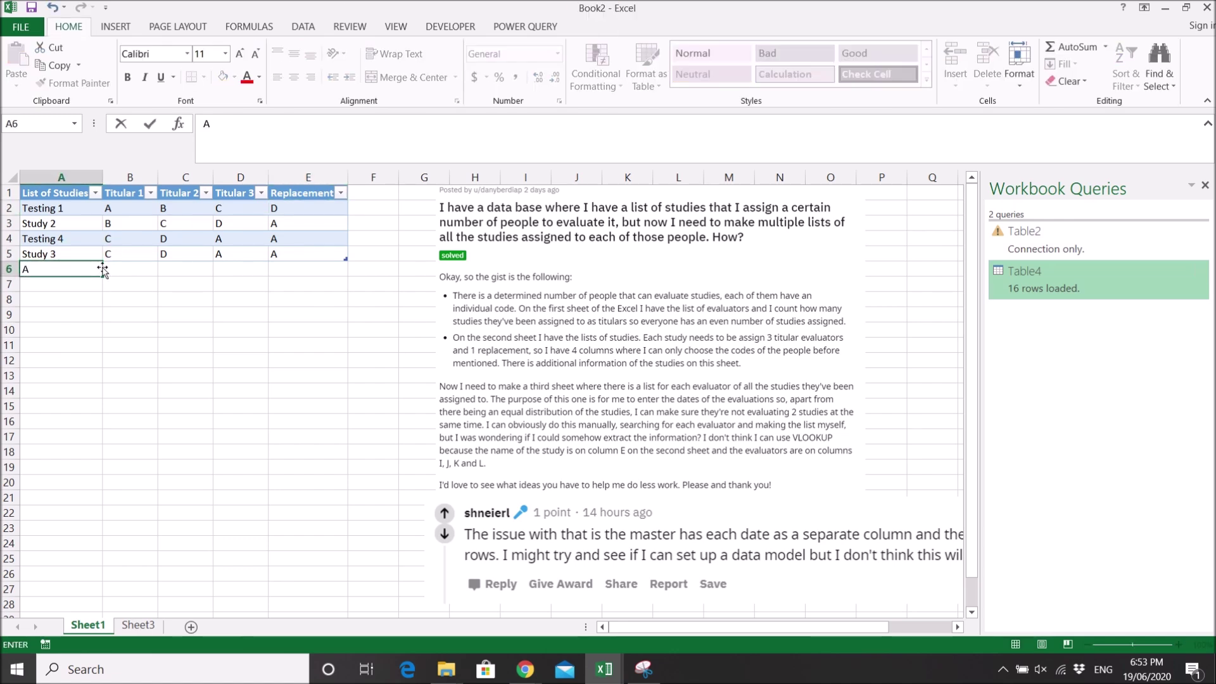
pyautogui.write('dd row')
pyautogui.press('Tab')
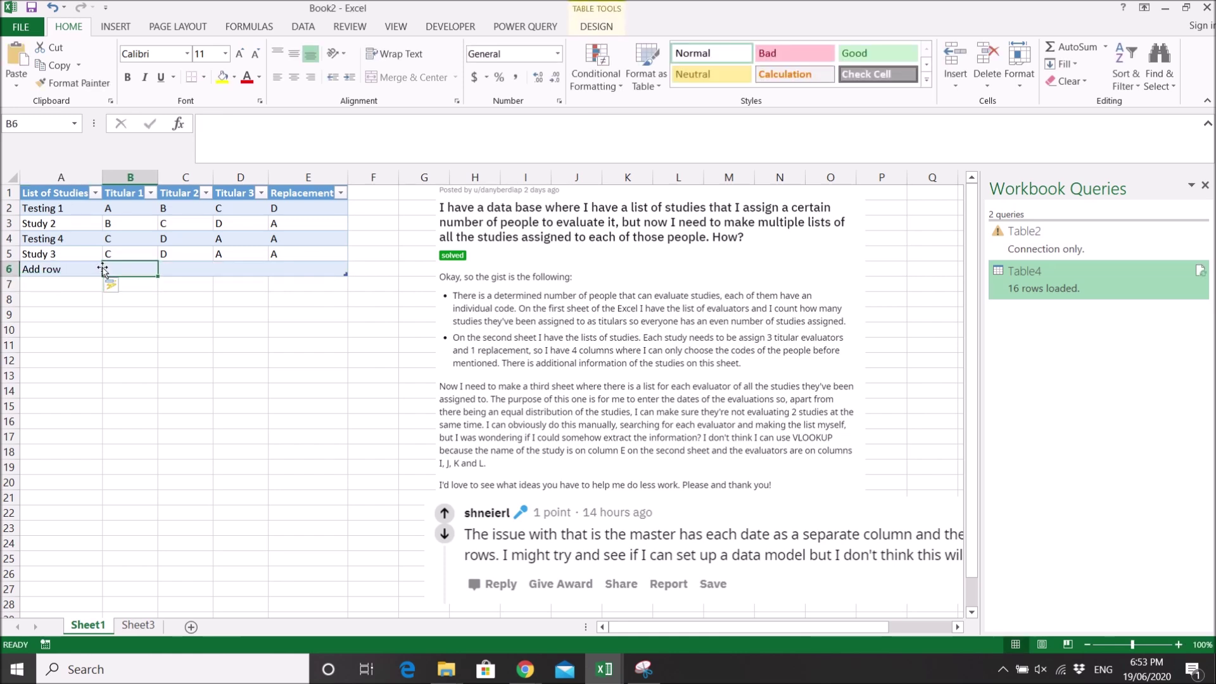
pyautogui.write('1')
pyautogui.press('Tab')
pyautogui.write('2')
pyautogui.press('Tab')
pyautogui.write('3')
pyautogui.press('Tab')
pyautogui.write('4')
pyautogui.press('Tab')
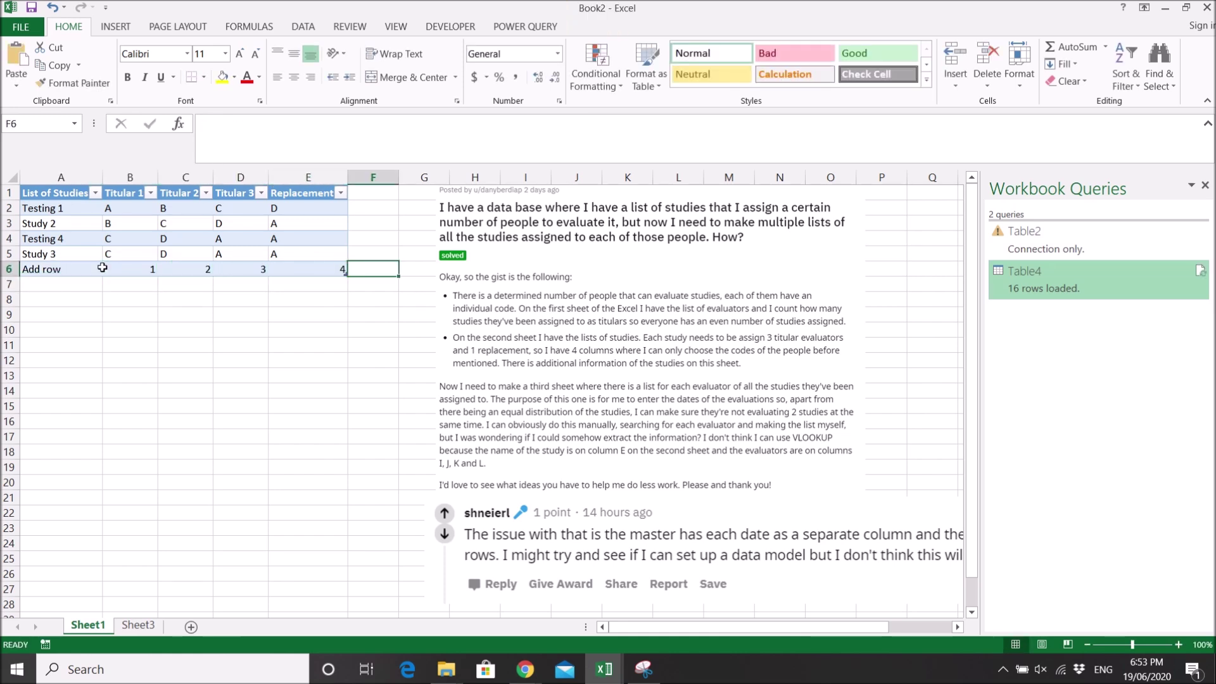
# Step: Refresh the Sheet3 list so it grows to 20 rows with the Add row entries
pyautogui.click(146, 627)
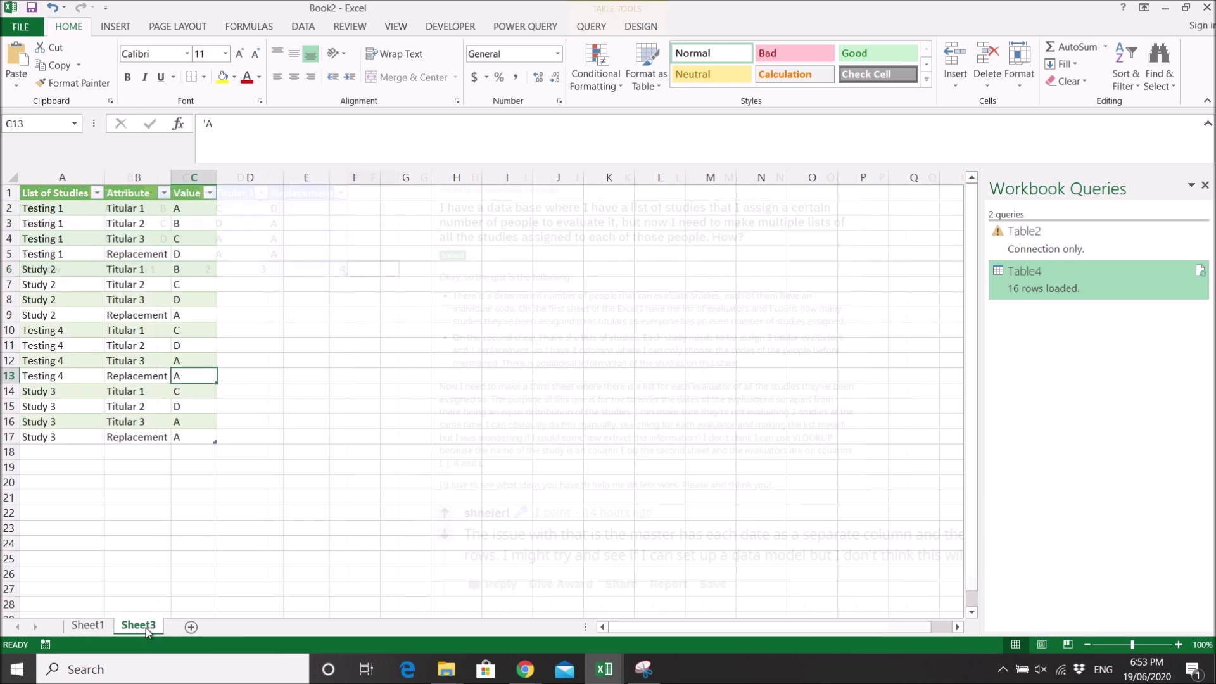
pyautogui.rightClick(135, 286)
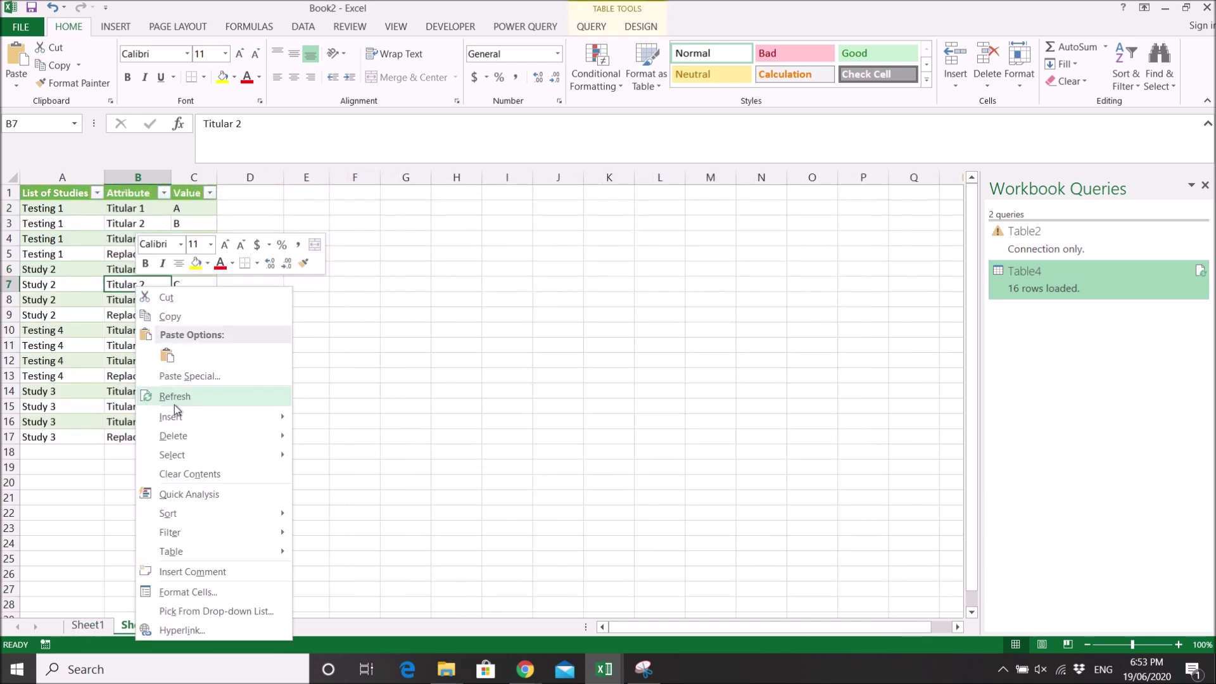
pyautogui.click(174, 397)
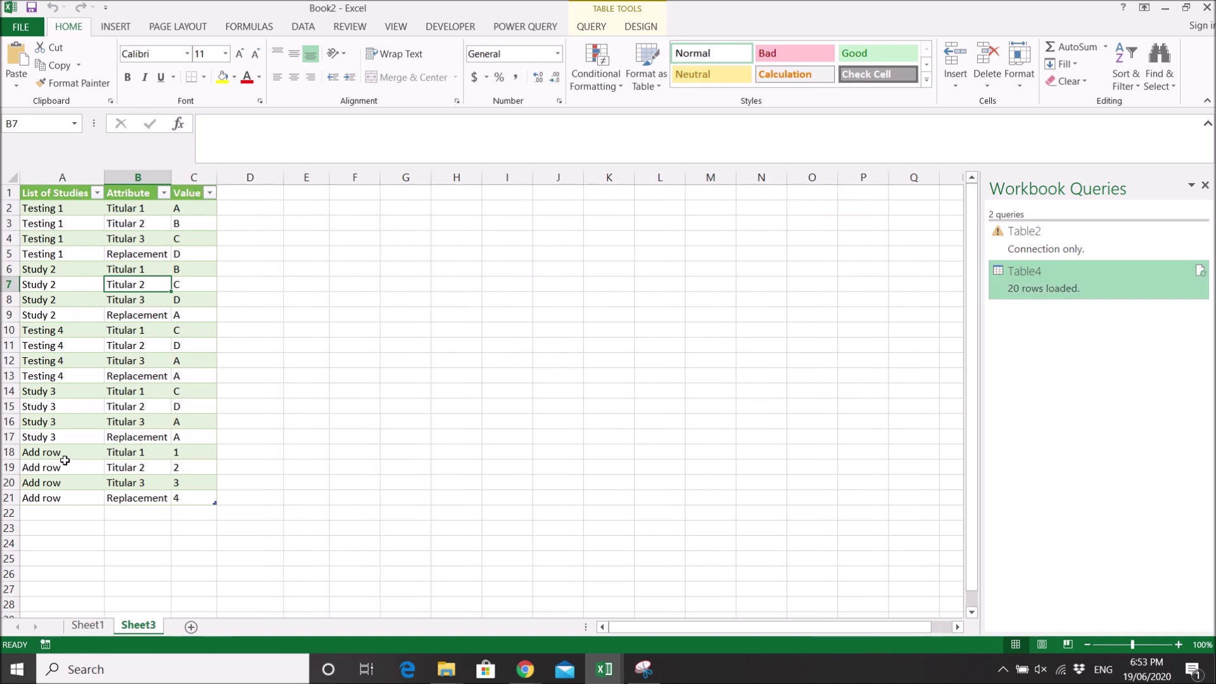
pyautogui.moveTo(64, 457); pyautogui.dragTo(190, 498)
# Step: Create Column1 with a formula in D2 referencing each row's Value cell
pyautogui.click(350, 450)
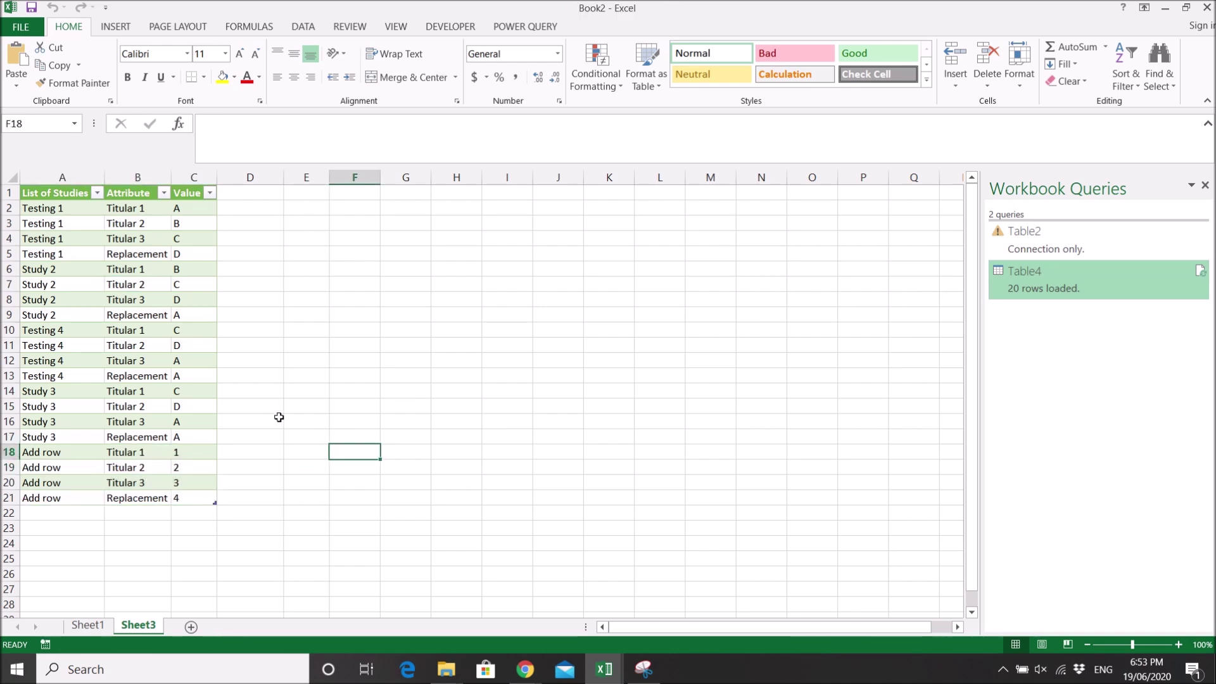
pyautogui.click(250, 208)
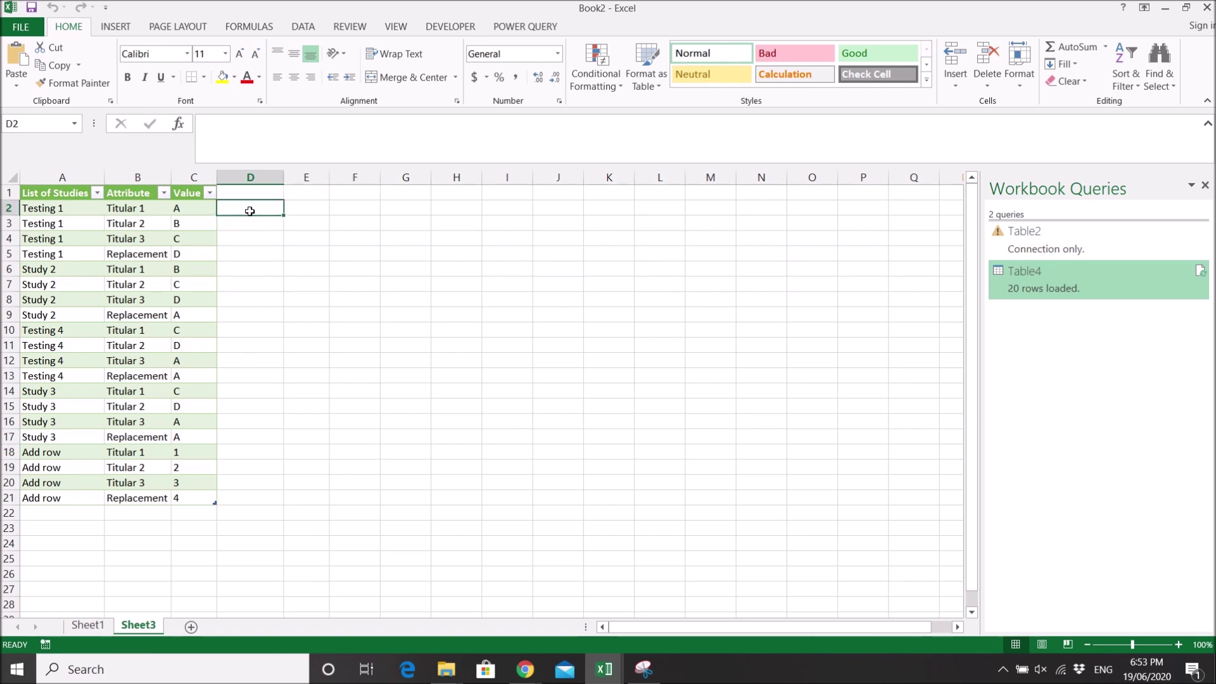
pyautogui.write('=')
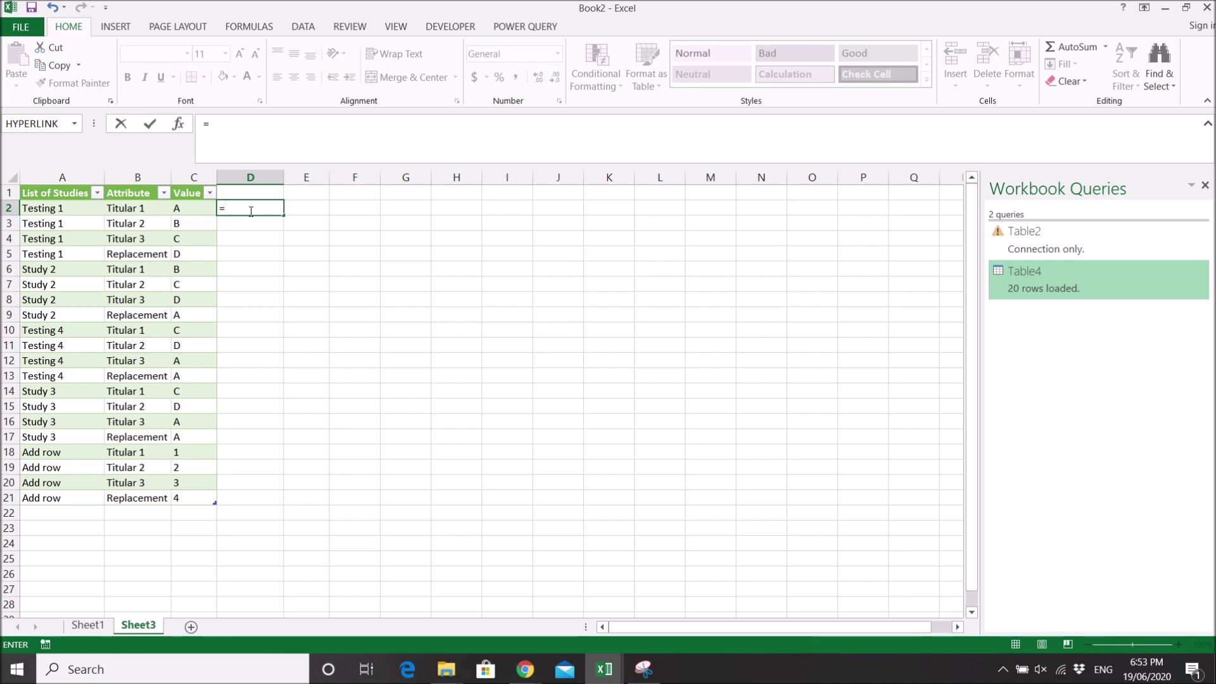
pyautogui.press('Left')
pyautogui.press('Return')
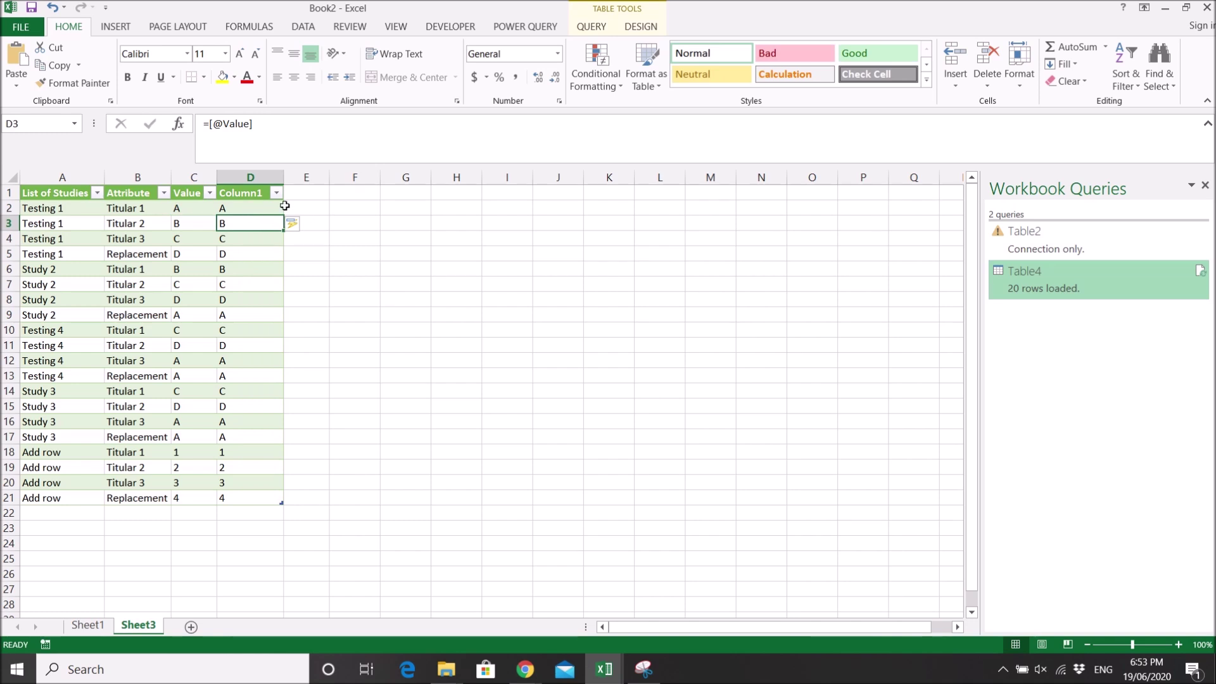
pyautogui.click(87, 626)
# Step: Enter an 'Add 2 row' study with values 1, 2, 3, 4 in row 7 of the source table
pyautogui.click(45, 283)
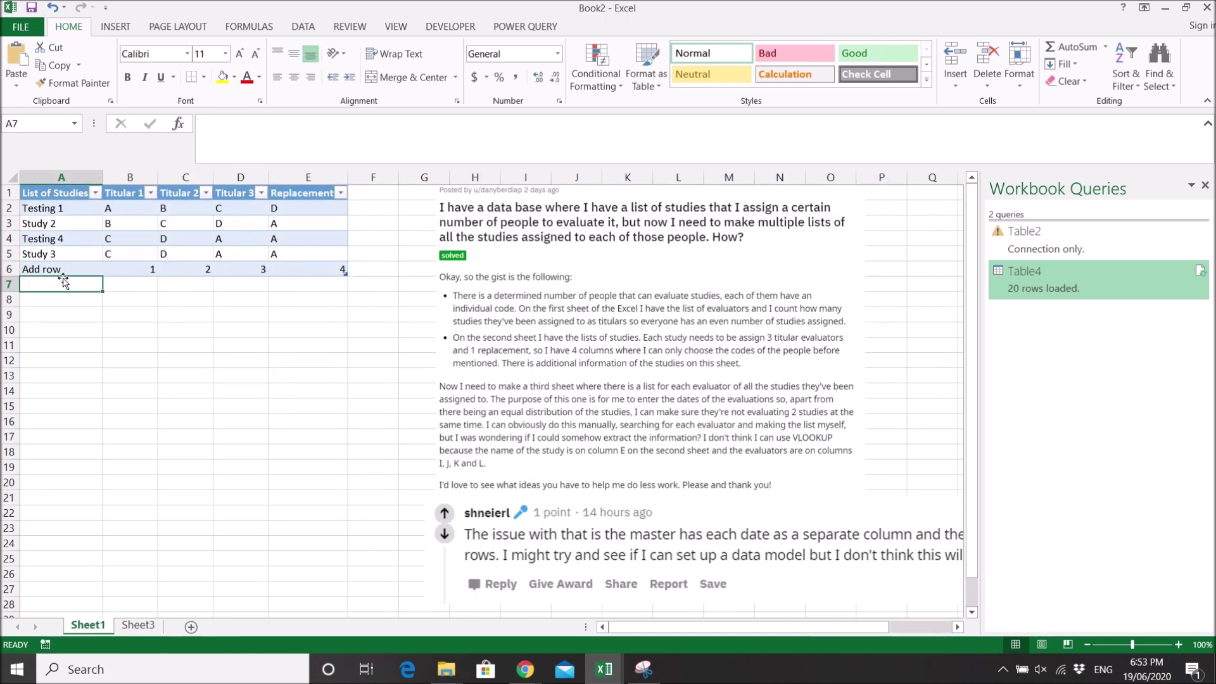
pyautogui.write('Add 2 row')
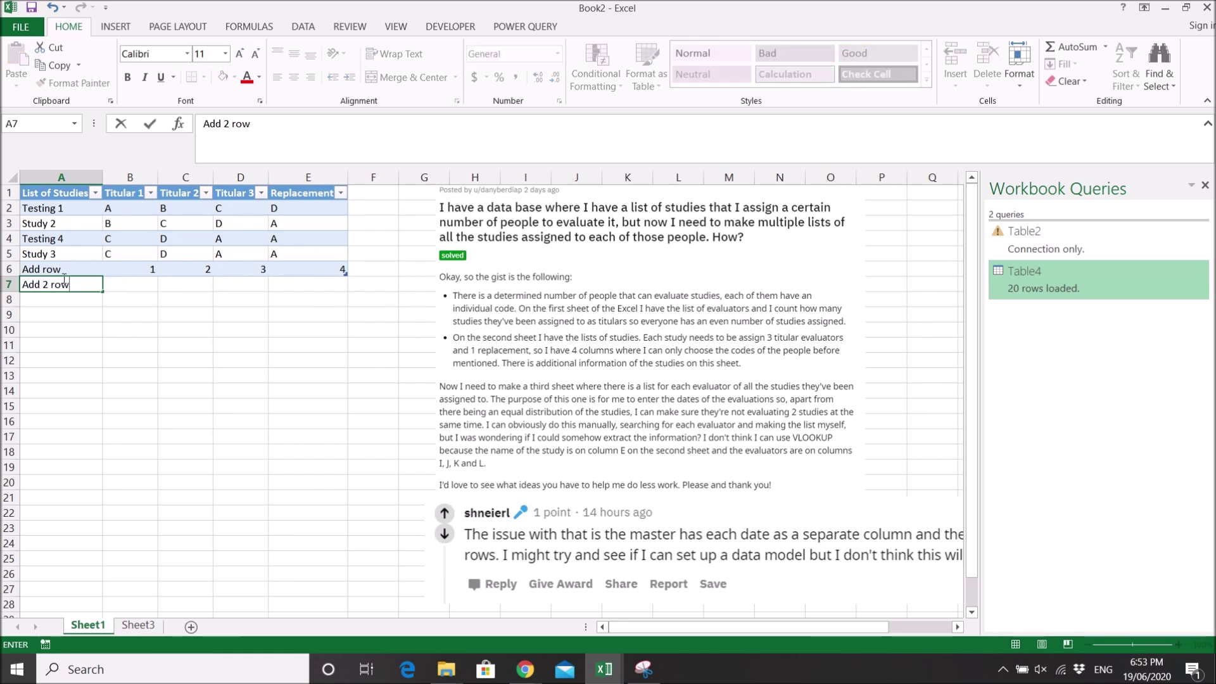
pyautogui.press('Tab')
pyautogui.write('1')
pyautogui.press('Tab')
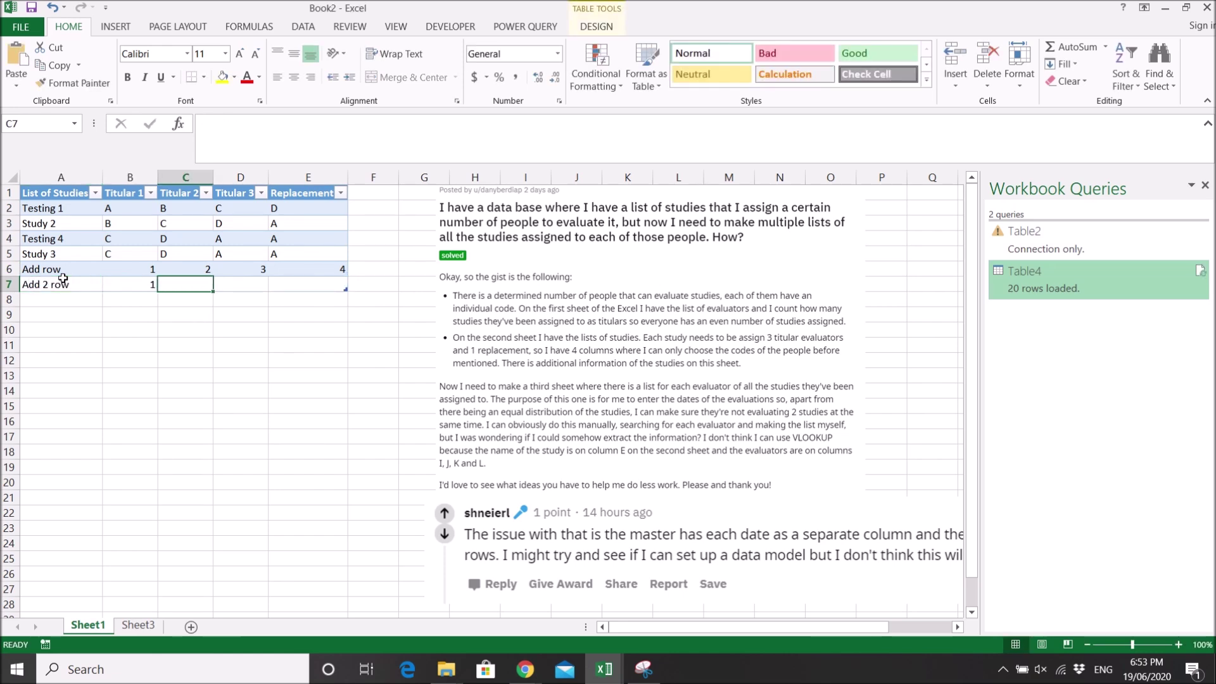
pyautogui.write('2')
pyautogui.press('Tab')
pyautogui.write('3')
pyautogui.press('Tab')
pyautogui.write('4')
pyautogui.press('Tab')
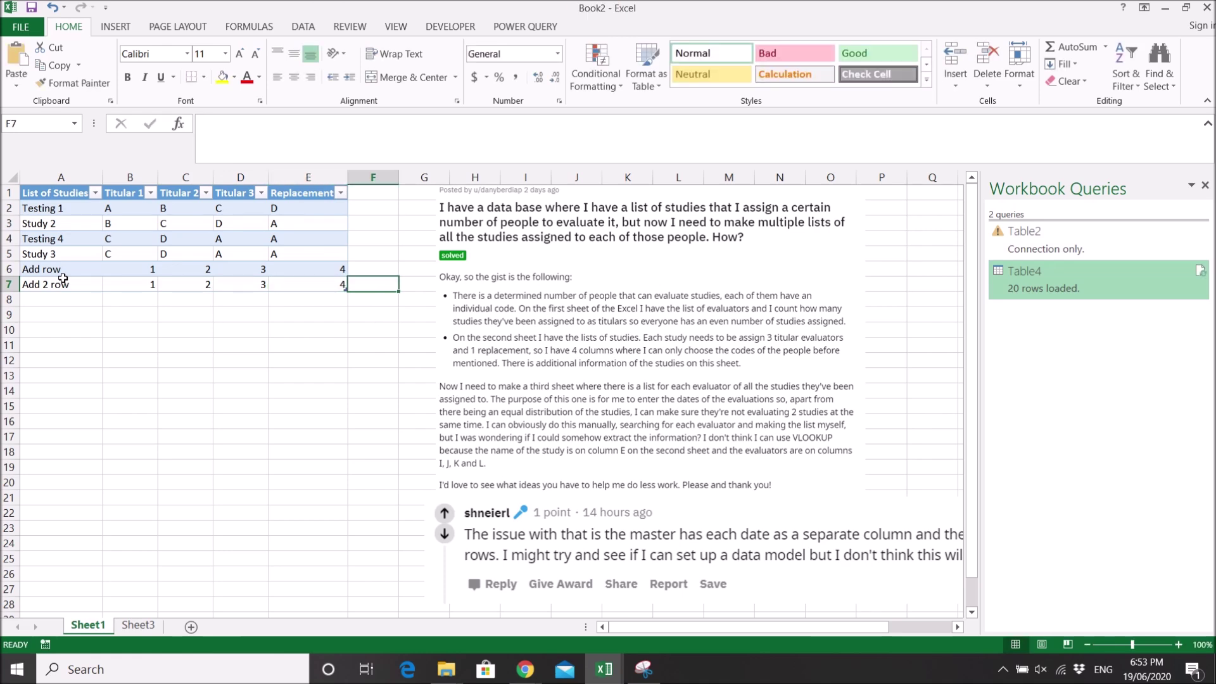
# Step: Refresh the Sheet3 list to 24 rows including the Add 2 row entries
pyautogui.click(138, 626)
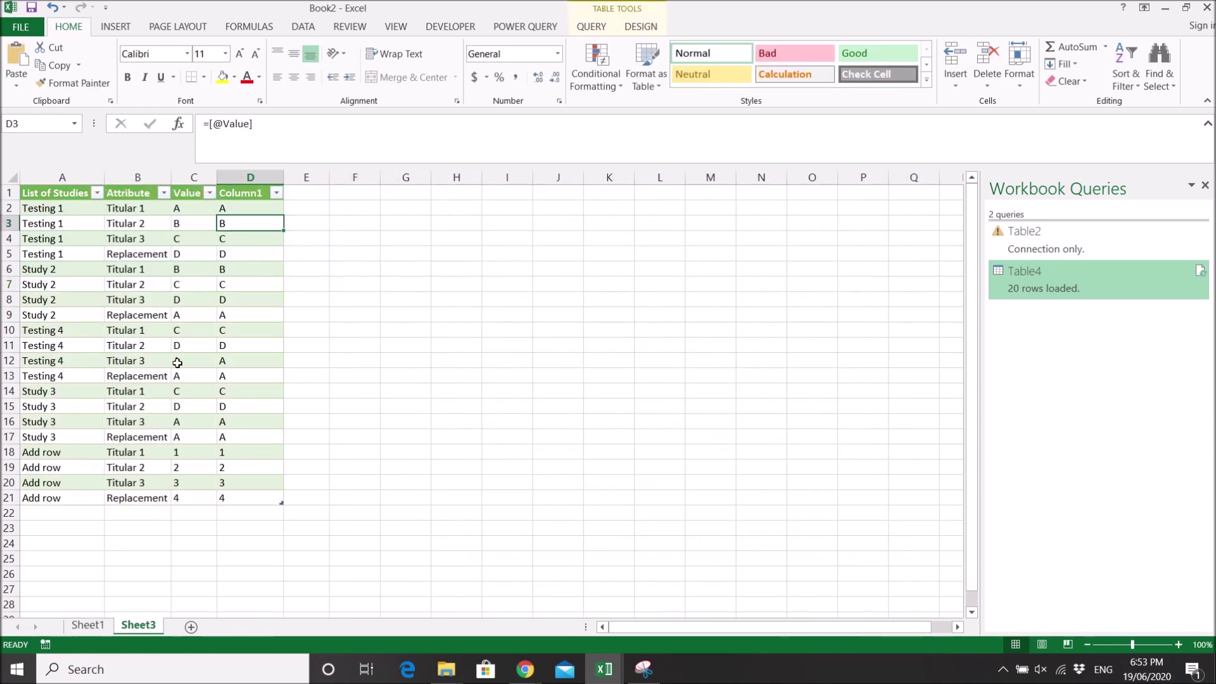
pyautogui.rightClick(194, 257)
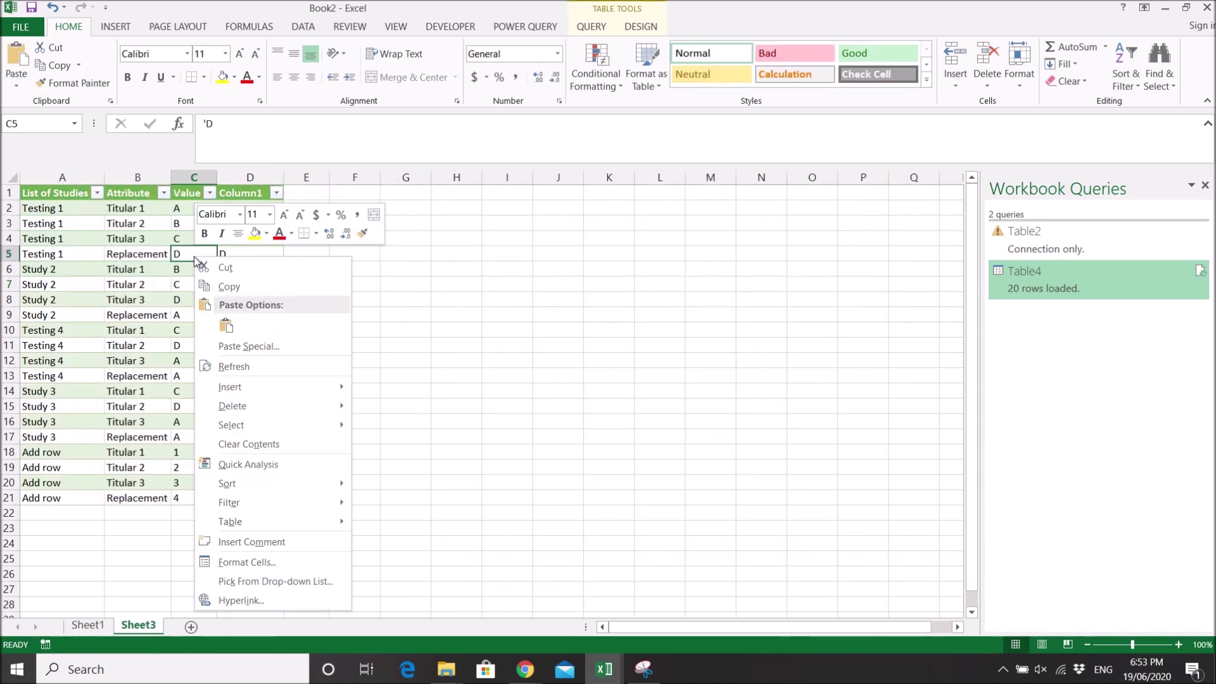
pyautogui.click(245, 367)
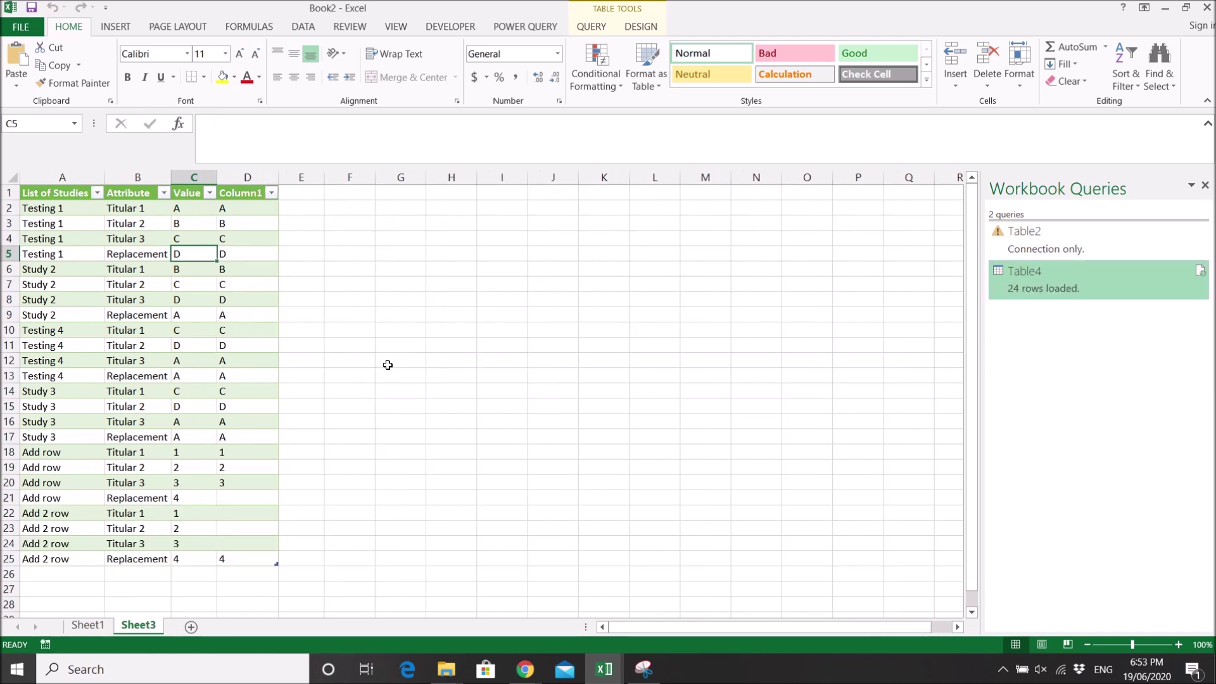
pyautogui.click(253, 482)
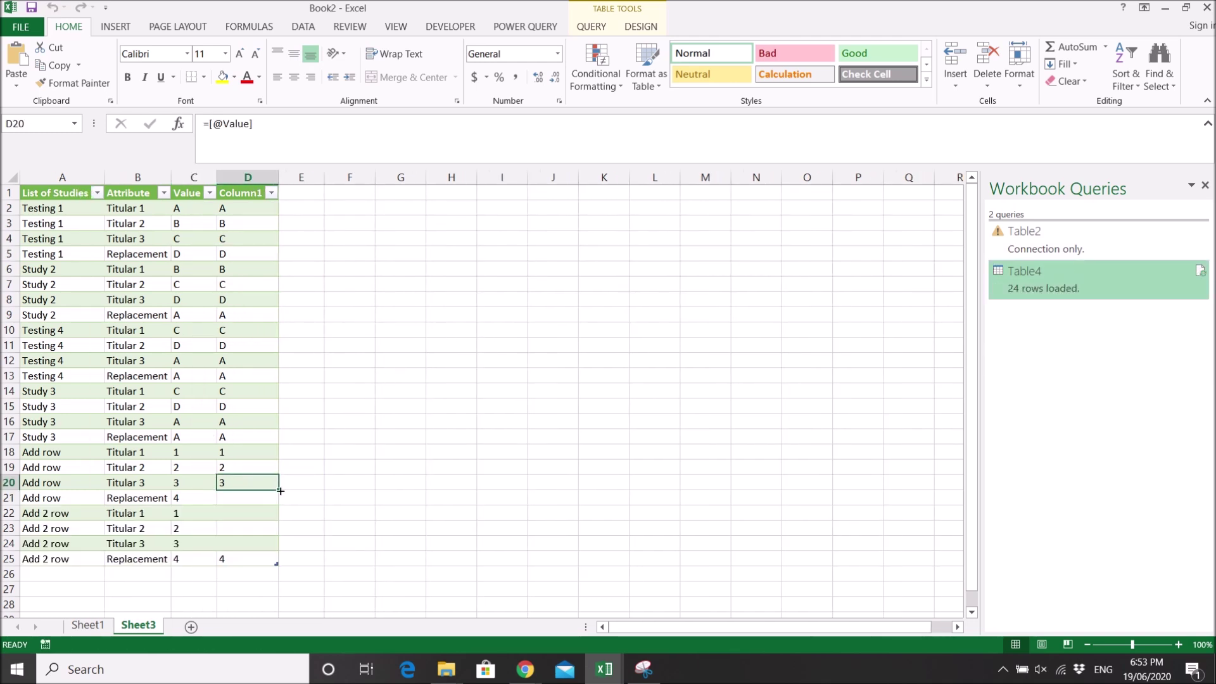
# Step: Fill the Column1 formula from D20 down through D25 so the blank rows mirror Value
pyautogui.moveTo(280, 489); pyautogui.dragTo(245, 556)
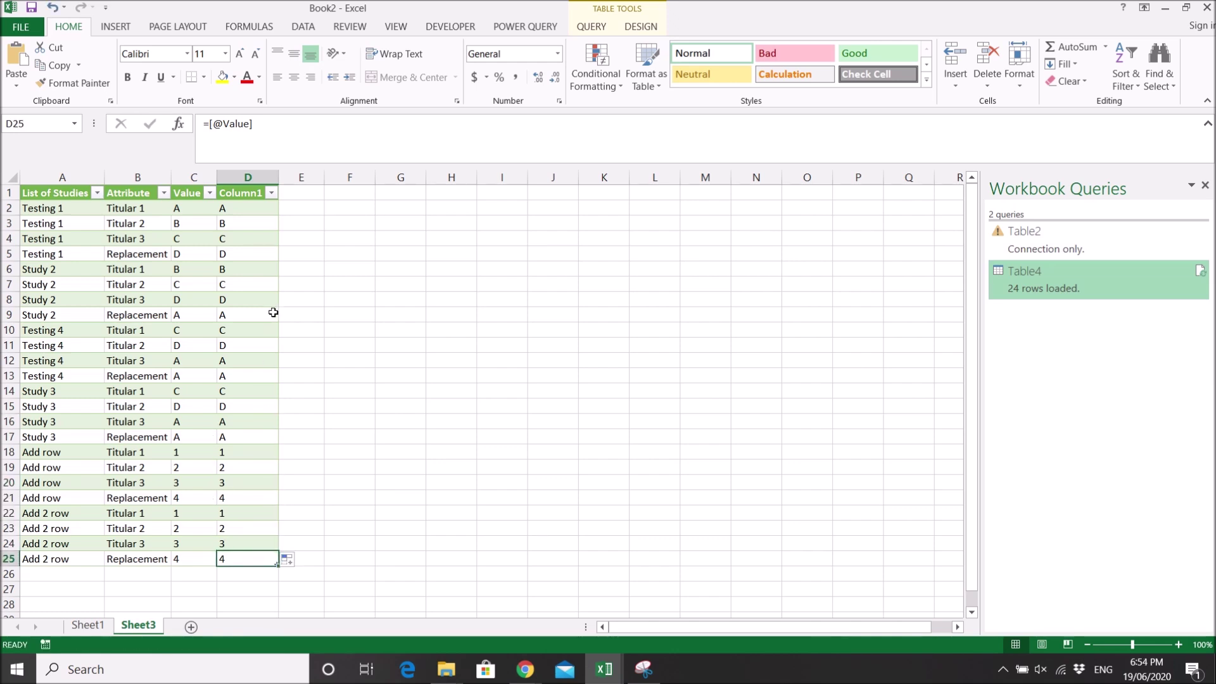
pyautogui.click(273, 314)
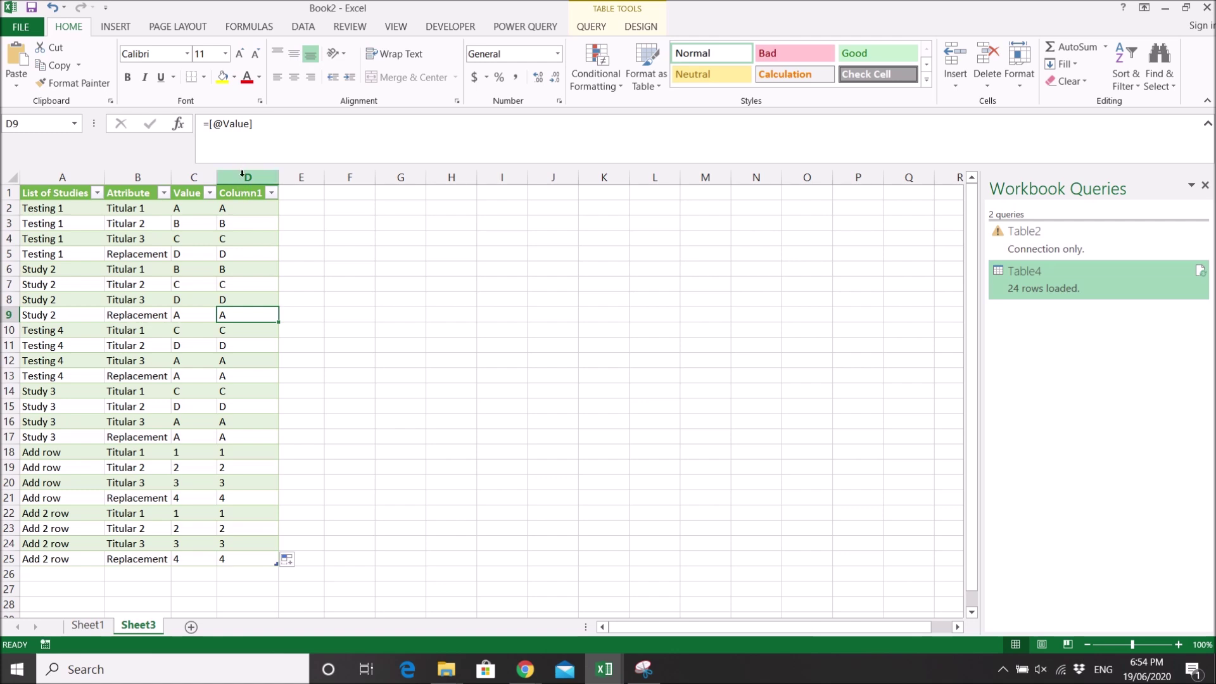
pyautogui.click(346, 328)
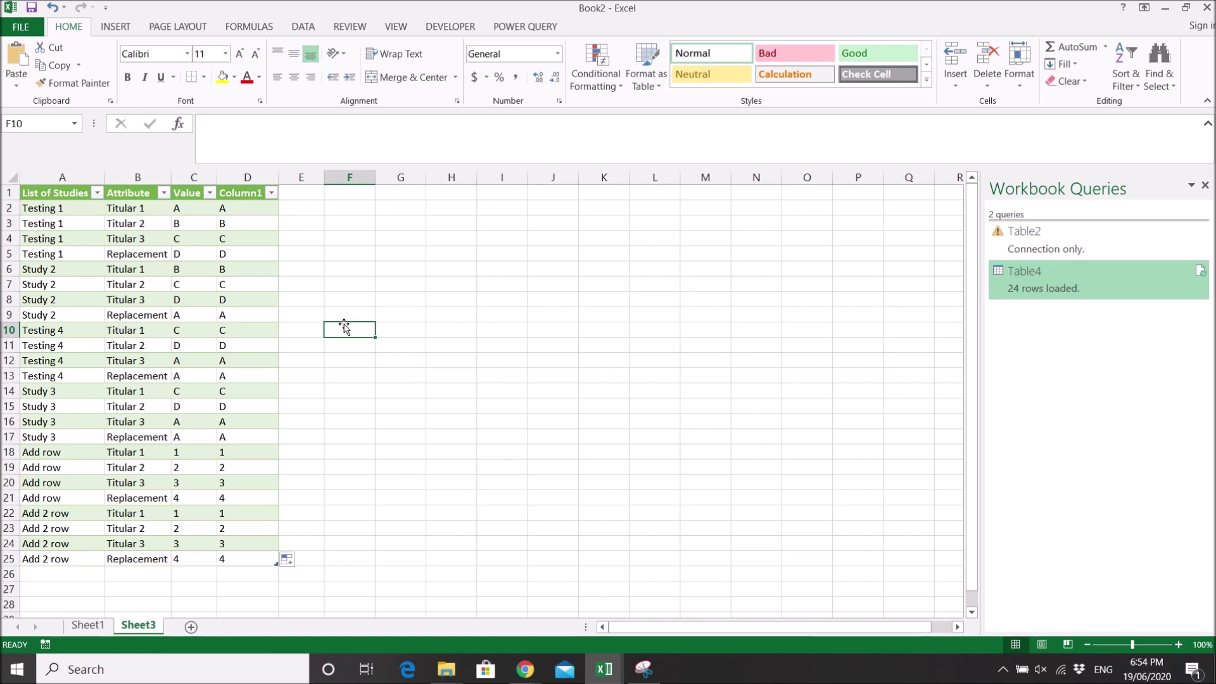